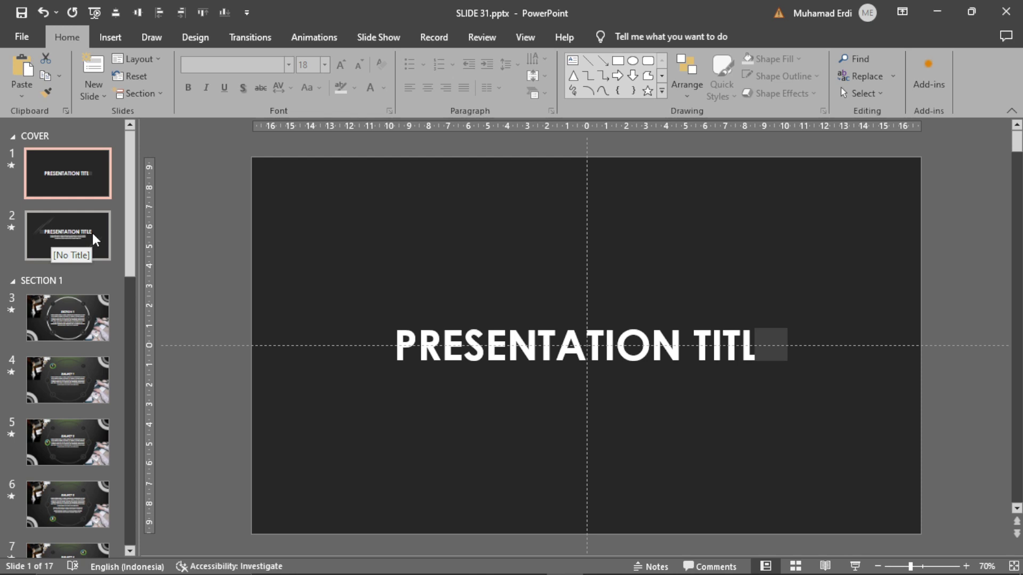
Browse the second, SECTION 1 and SUBJECT 1 slides, then step back to SECTION 1.
click(93, 239)
click(97, 319)
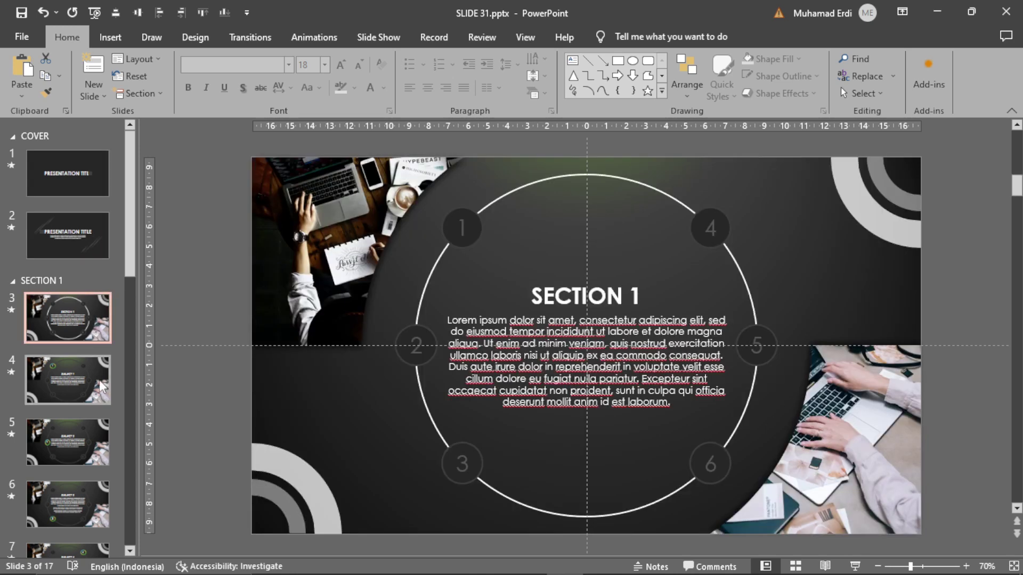
click(101, 386)
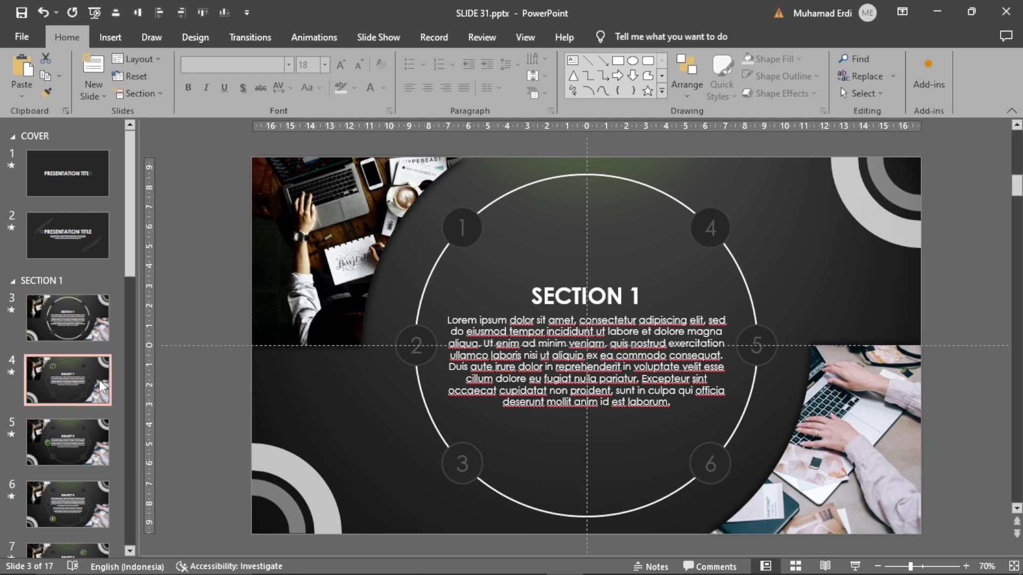
drag(134, 264, 128, 319)
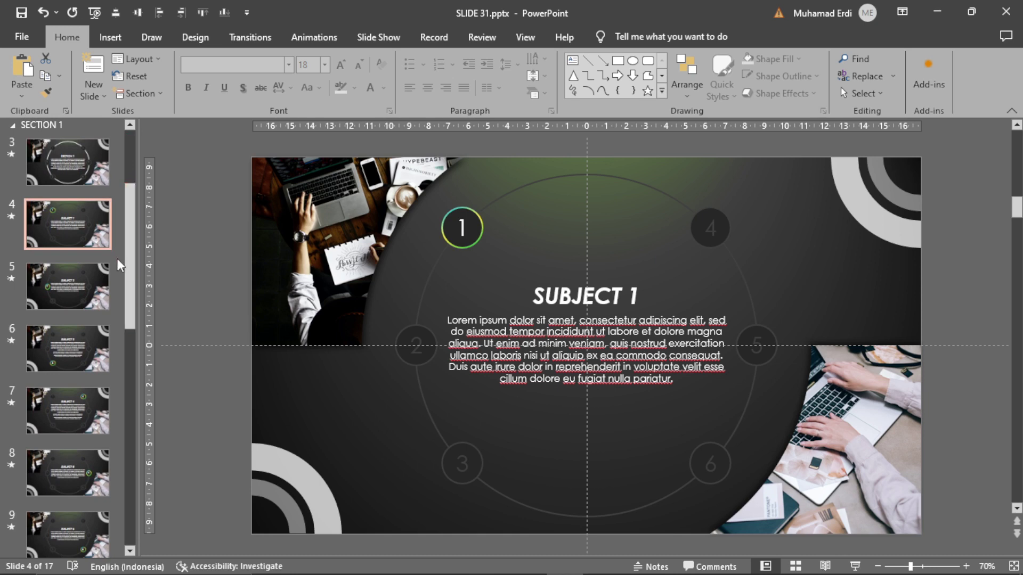
key(Up)
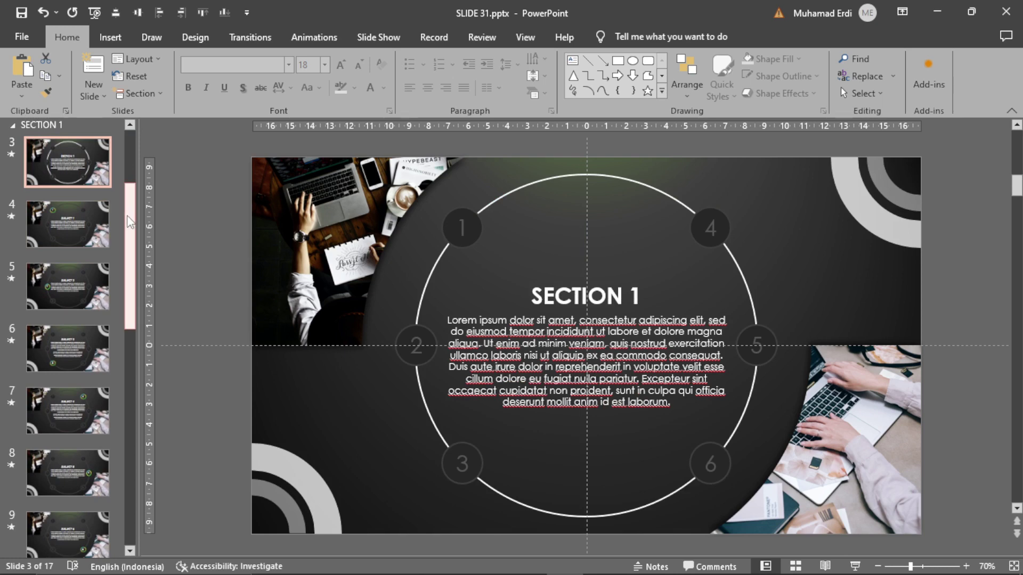
Look over the SECTION 2 and SECTION 3 slides, then return to SECTION 1.
scroll(69, 256, down, 5)
click(75, 264)
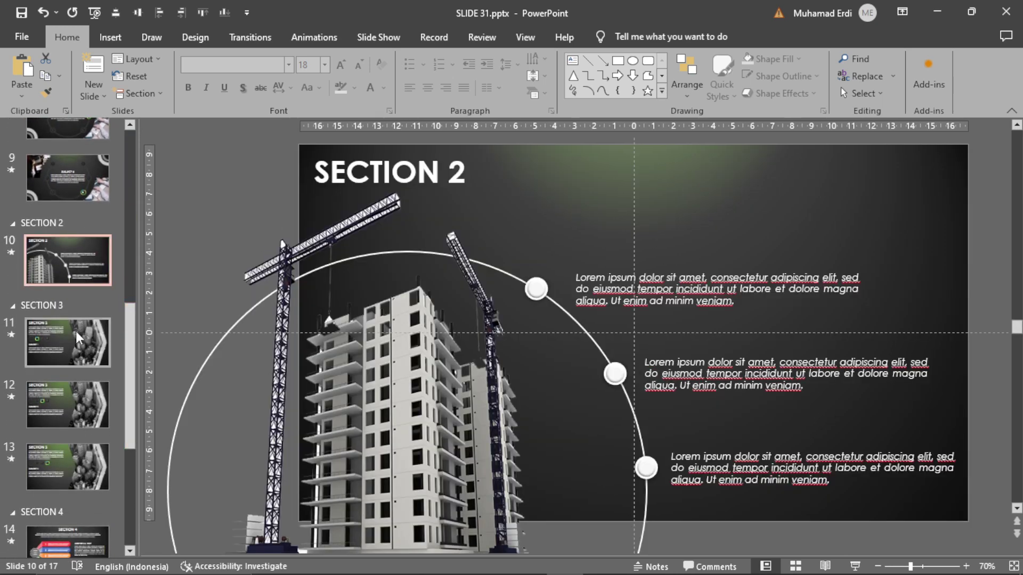
click(77, 344)
scroll(69, 341, up, 3)
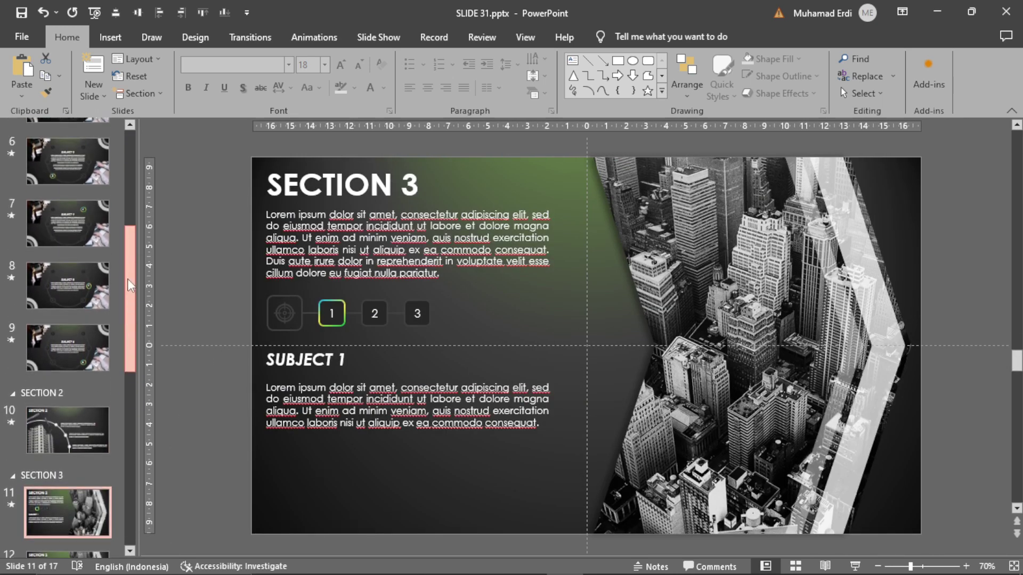
scroll(64, 338, up, 3)
scroll(58, 337, up, 3)
click(57, 336)
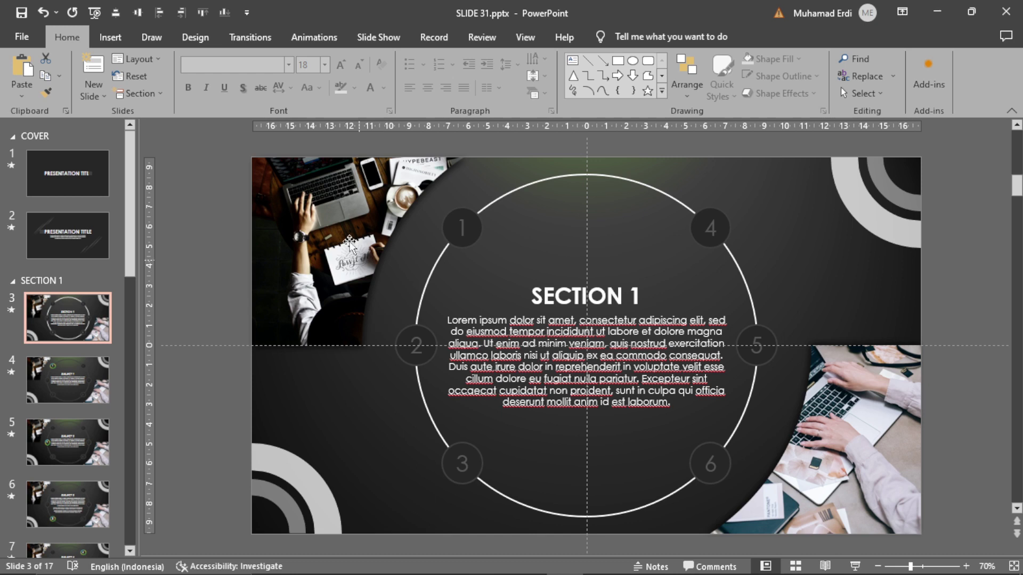
click(334, 211)
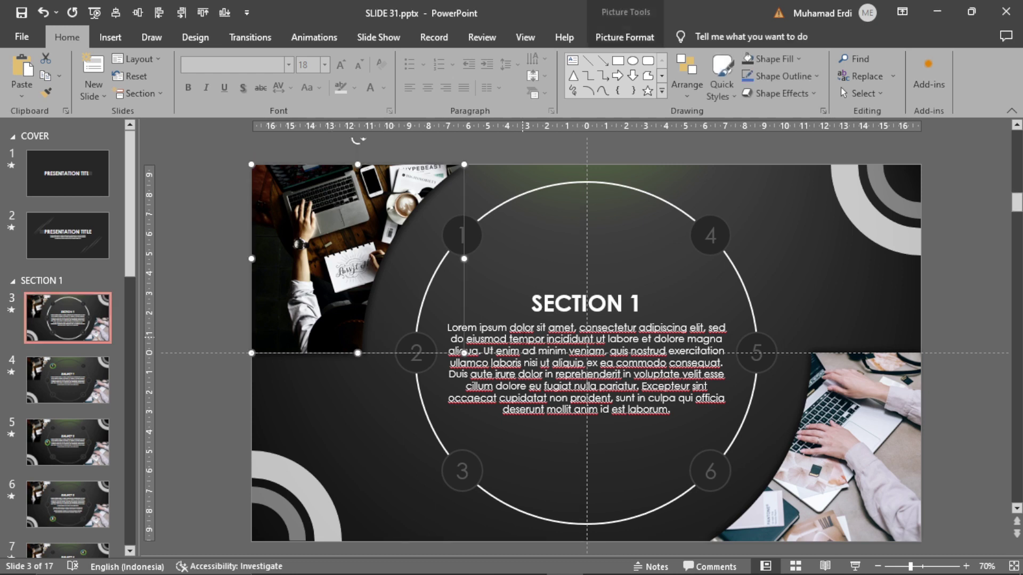
key(Delete)
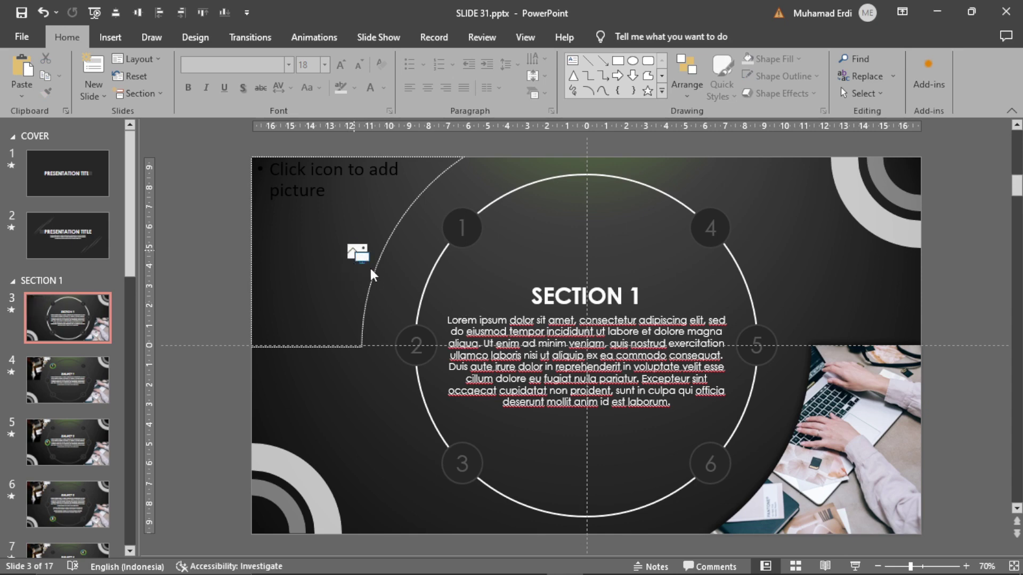
click(361, 256)
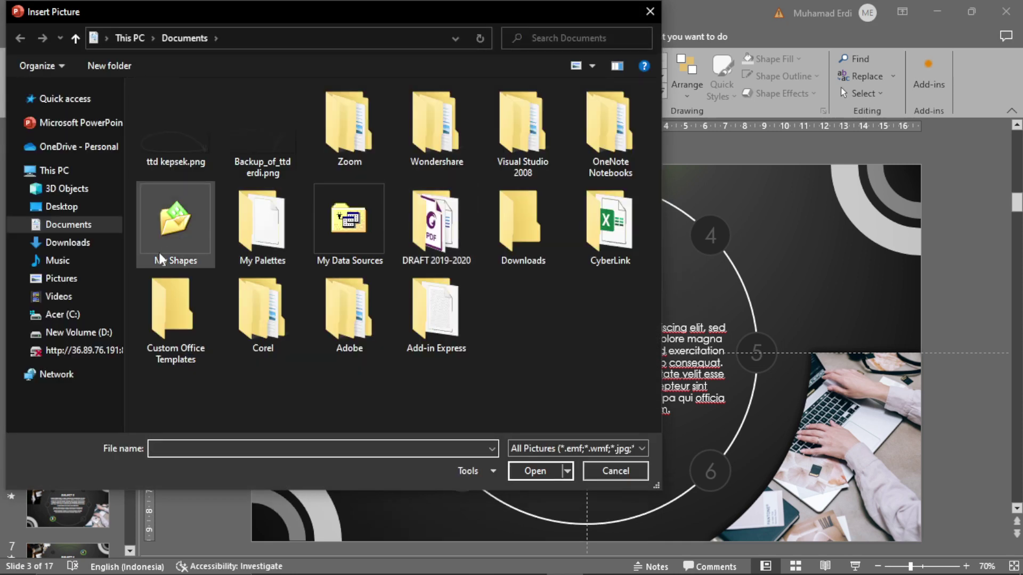
click(650, 11)
drag(130, 173, 128, 347)
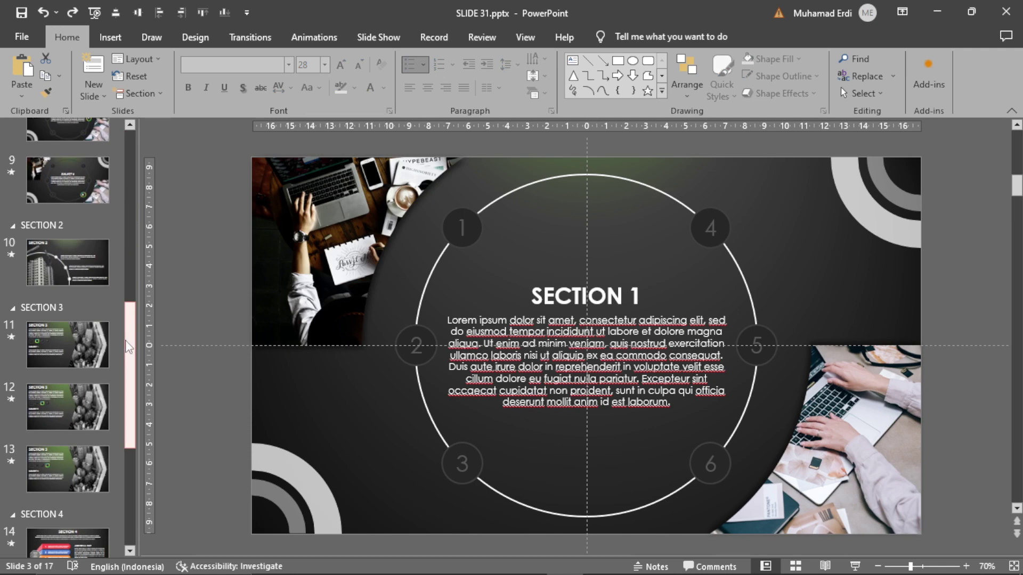
Inspect the city photo on SECTION 3 and the building-and-cranes picture on SECTION 2.
click(58, 347)
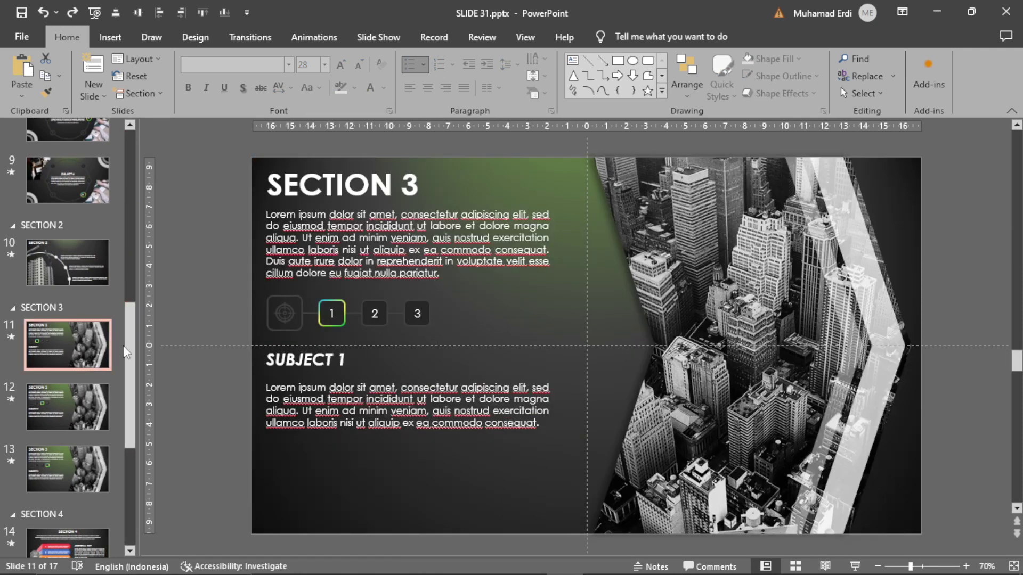
click(731, 335)
click(106, 279)
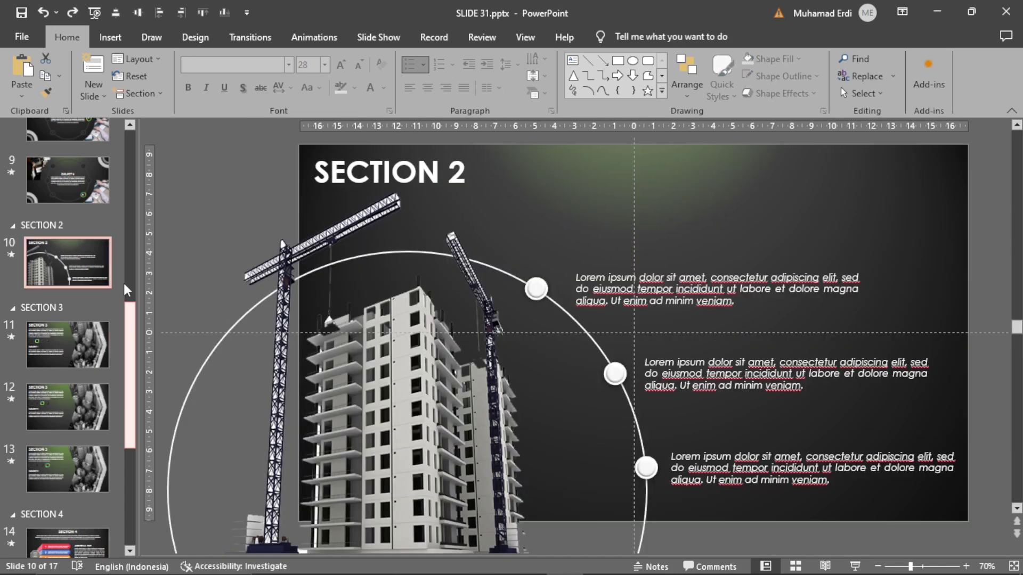
scroll(398, 370, down, 1)
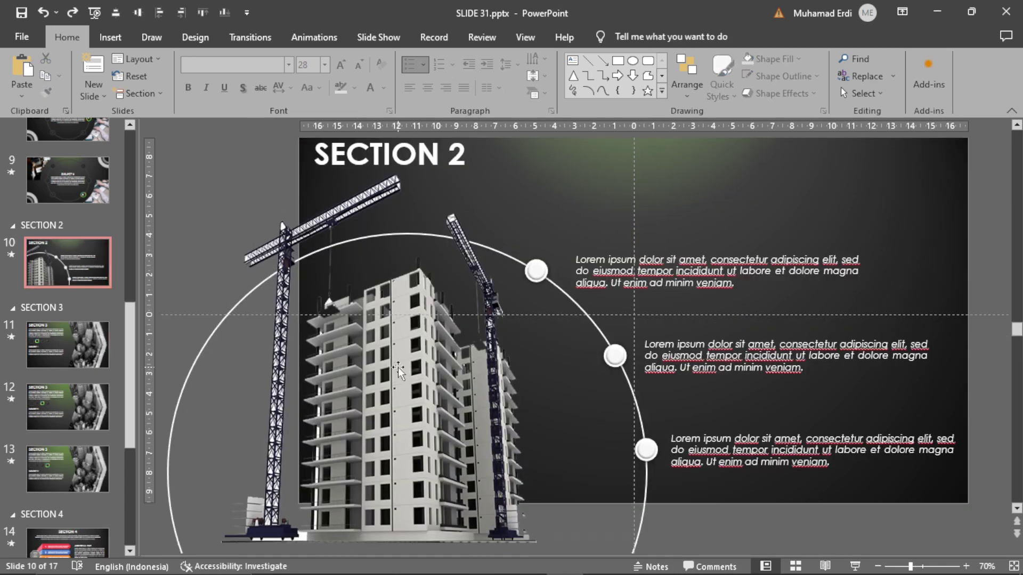
click(398, 370)
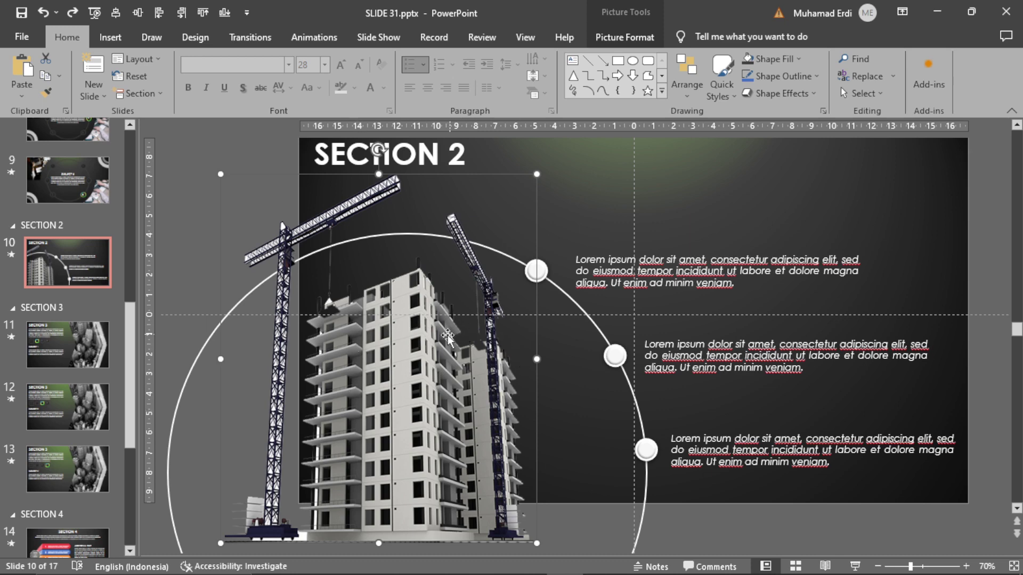
Inspect the aerial city picture on SECTION 3 and the night city background on SECTION 5.
scroll(131, 346, down, 3)
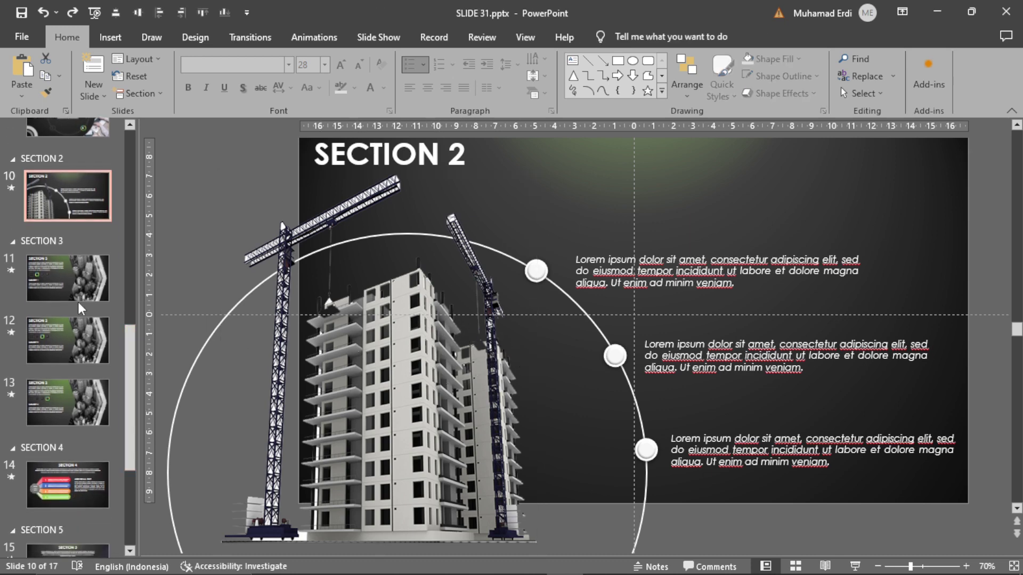
click(78, 281)
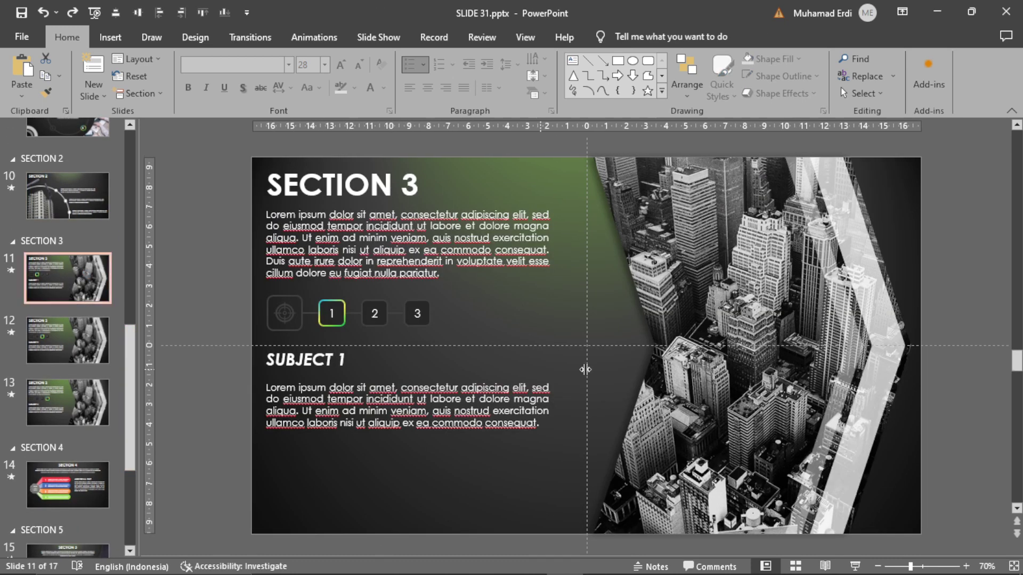
click(731, 305)
scroll(85, 426, down, 5)
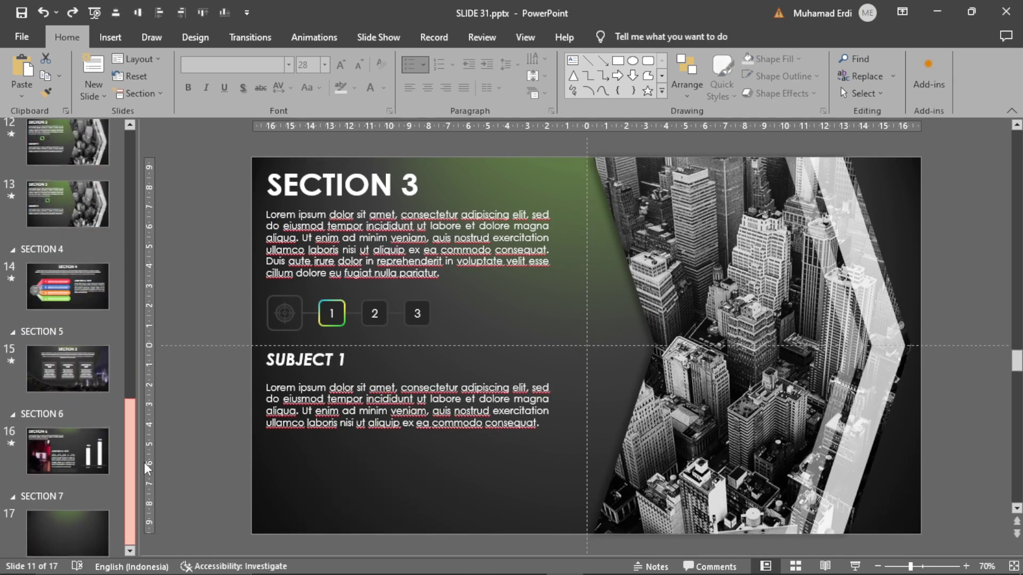
click(68, 352)
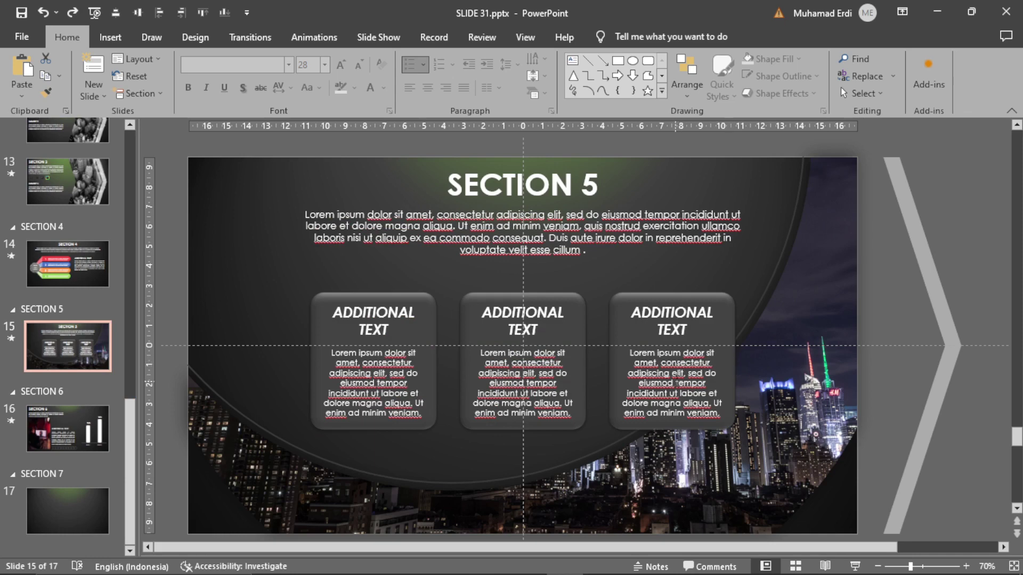
click(827, 285)
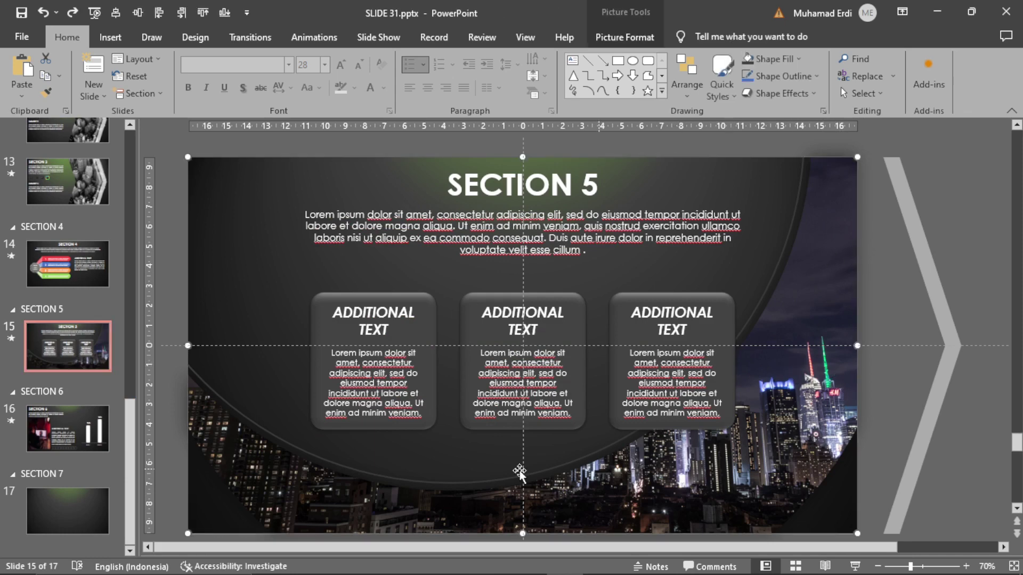
View the SECTION 6 slide, then go back up to the dark cover slide.
click(67, 431)
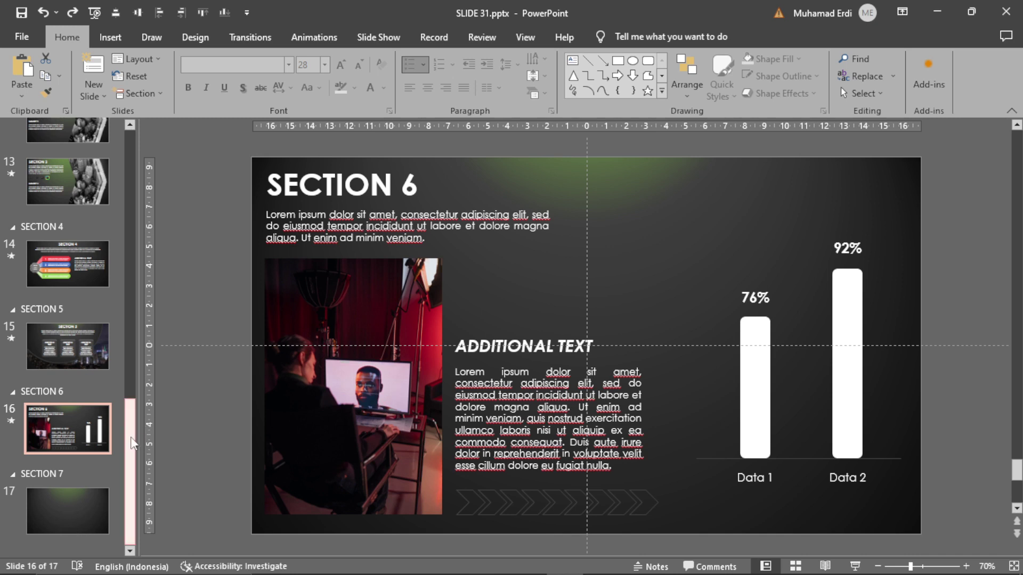
drag(132, 444, 149, 169)
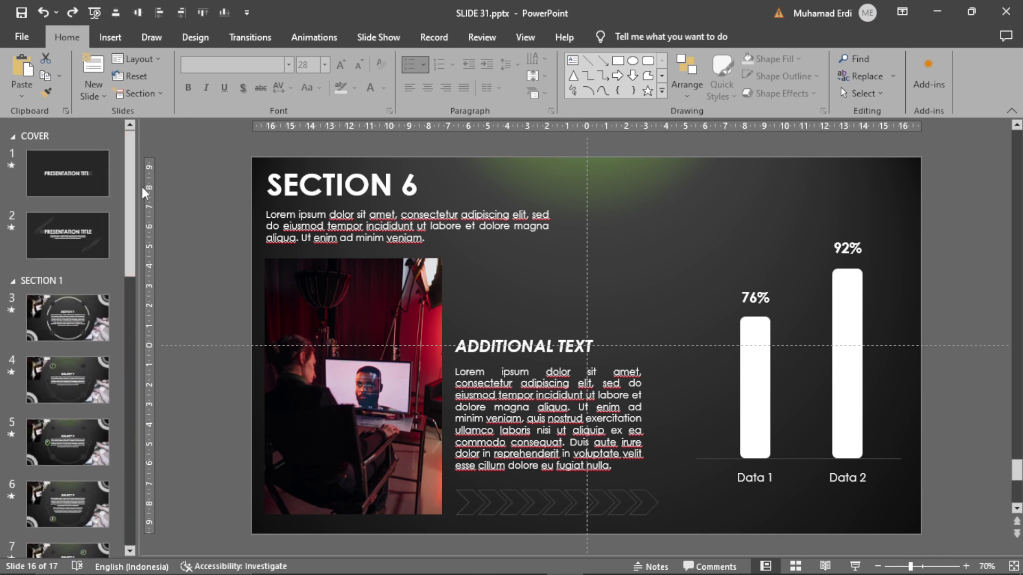
click(80, 182)
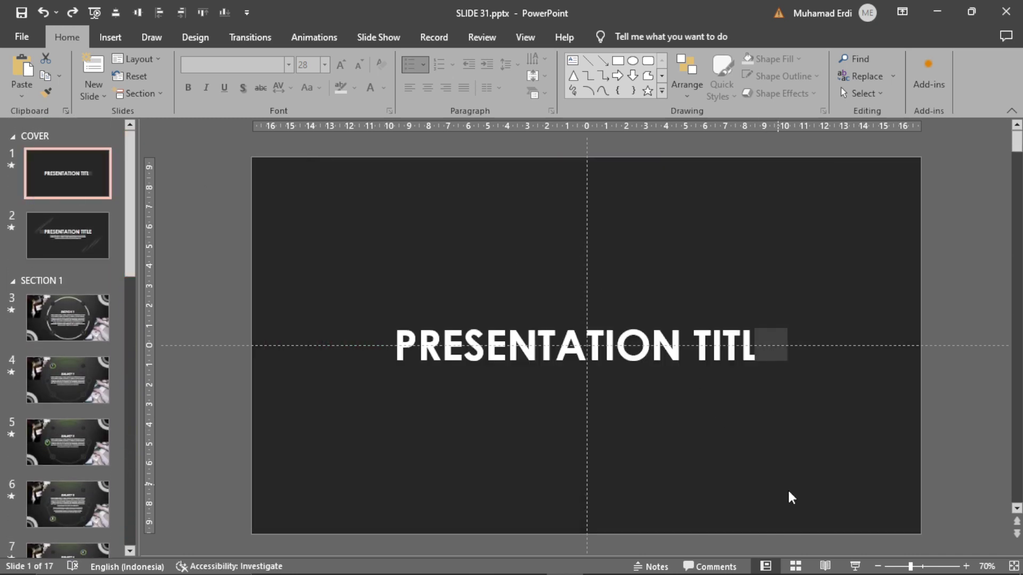
Preview the deck, then place a text box for the JUDUL PRESENTASI title on the blank slide.
click(855, 566)
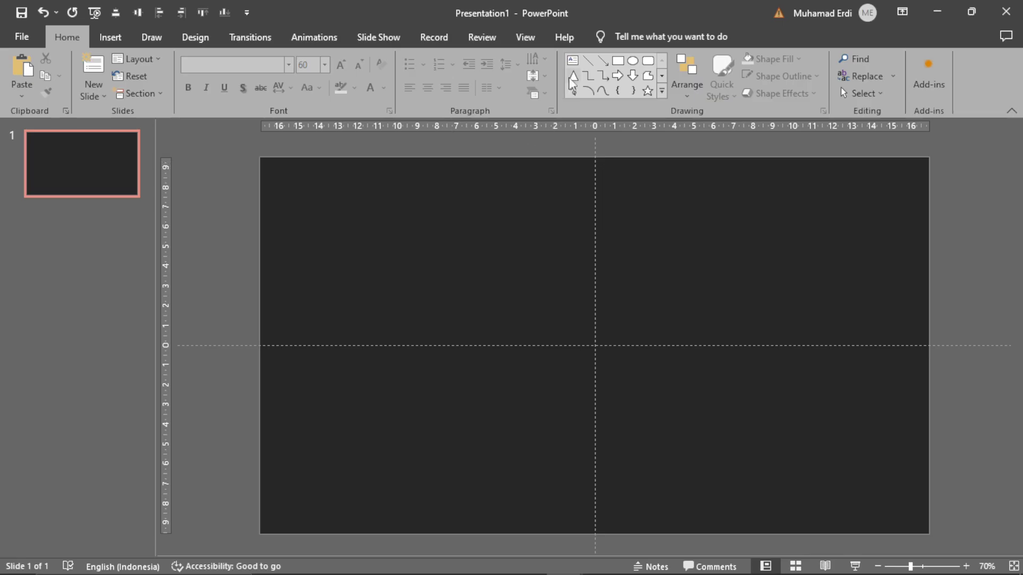
click(577, 63)
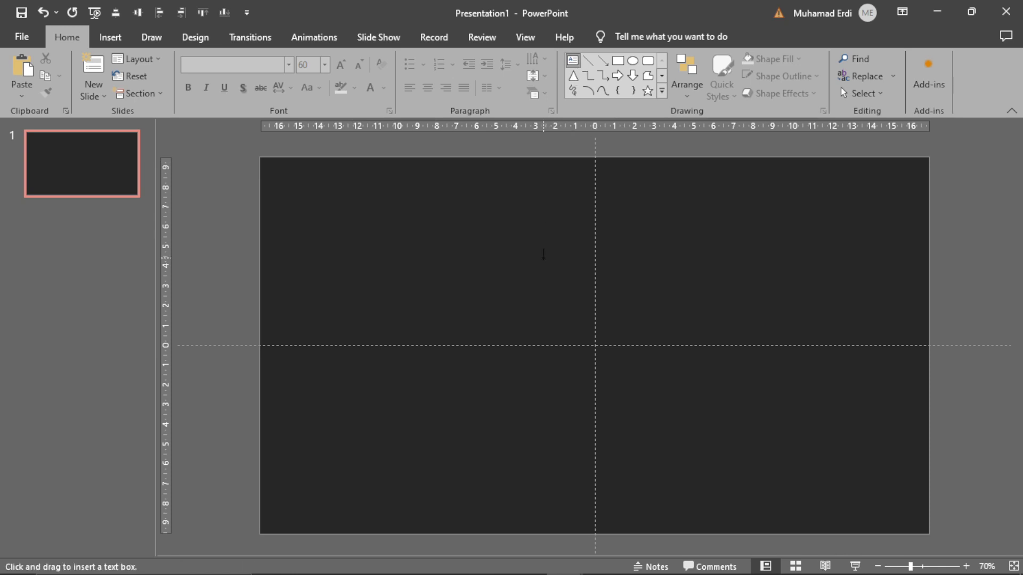
click(548, 267)
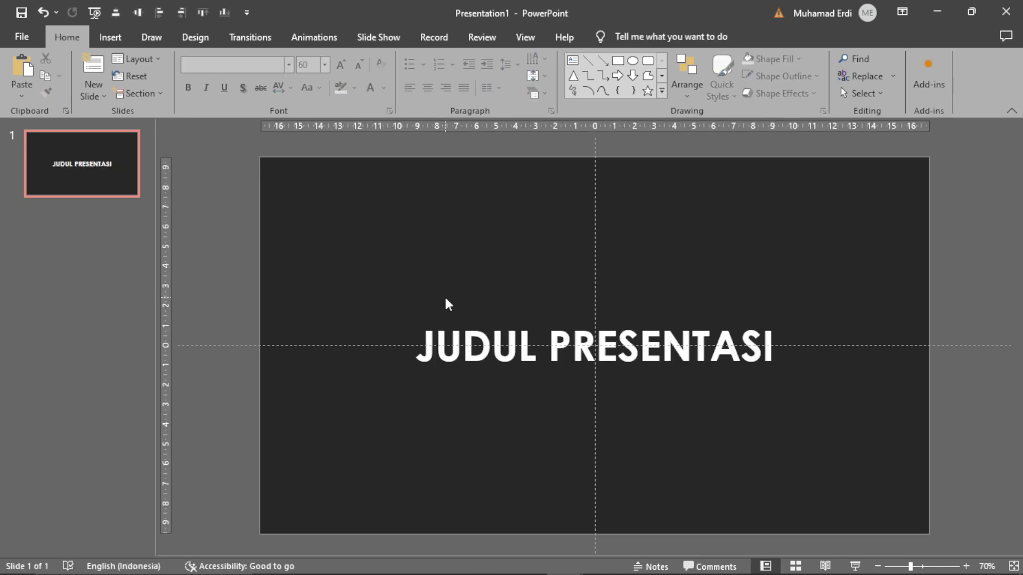
click(618, 66)
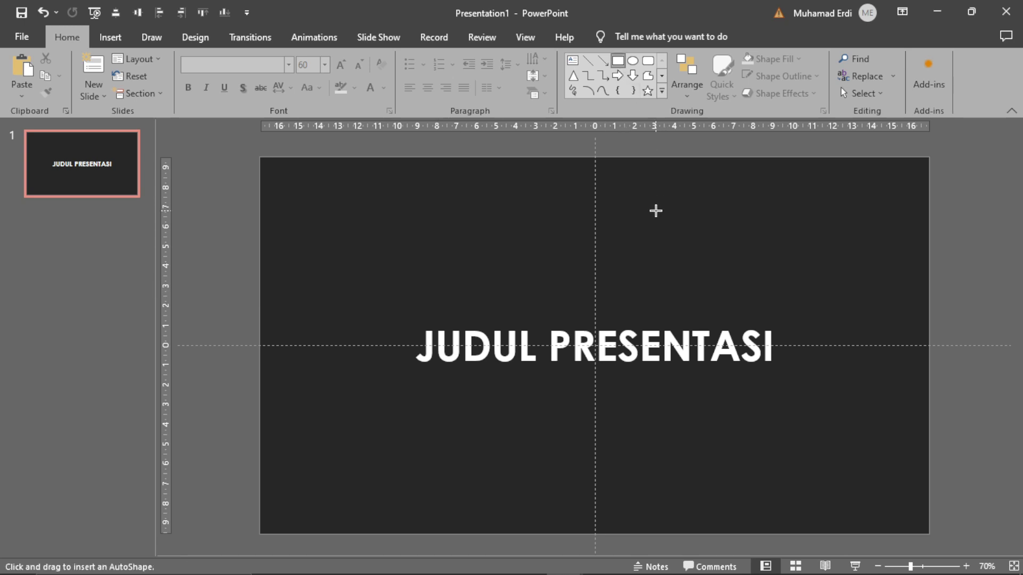
Draw a 2.05 cm square, slide it over the title's final SI, and fill it dark grey.
mouse_move(655, 211)
mouse_down()
mouse_move(696, 251)
mouse_move(796, 284)
mouse_move(789, 344)
mouse_move(712, 340)
mouse_up()
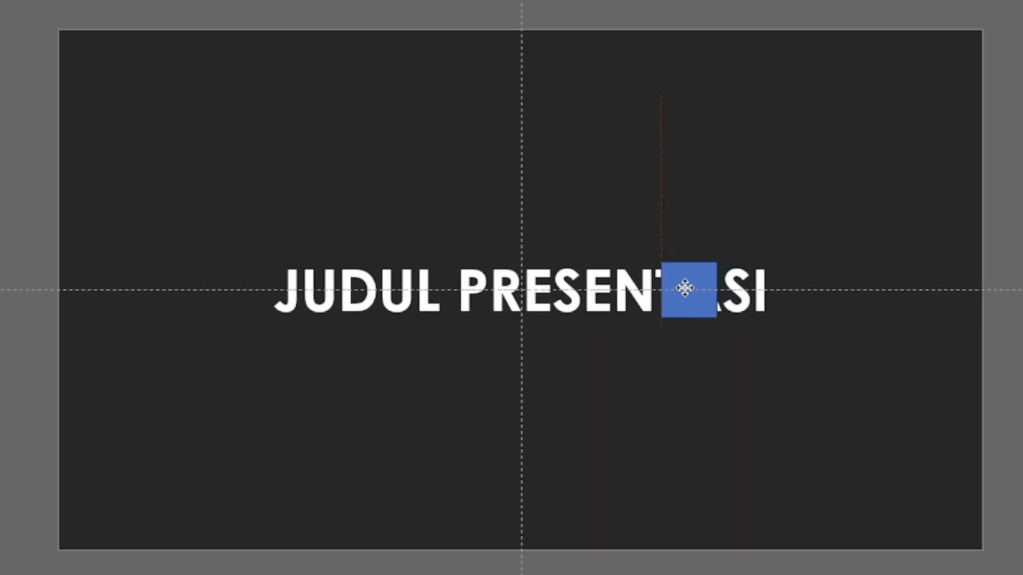
drag(685, 288, 686, 290)
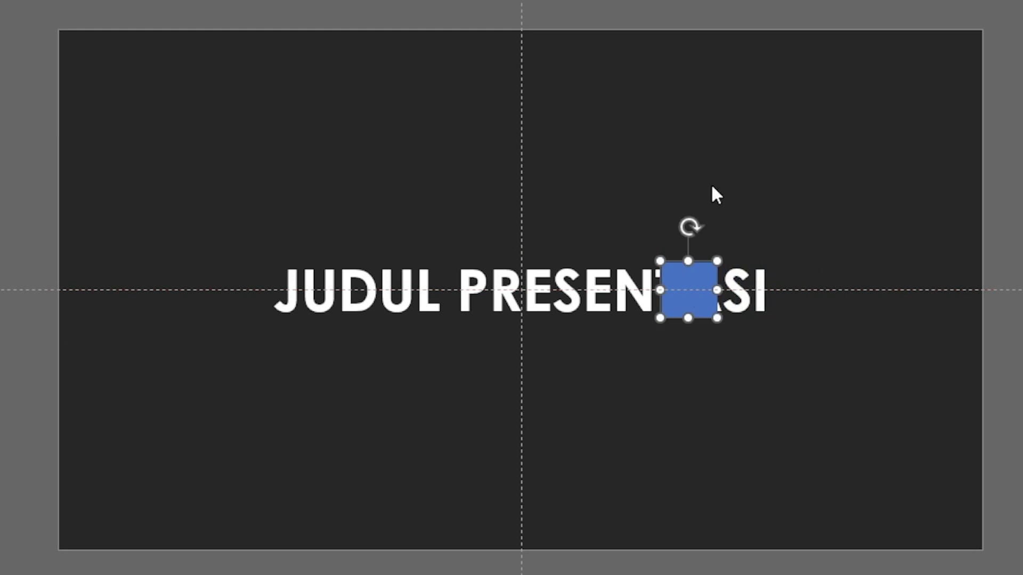
click(670, 259)
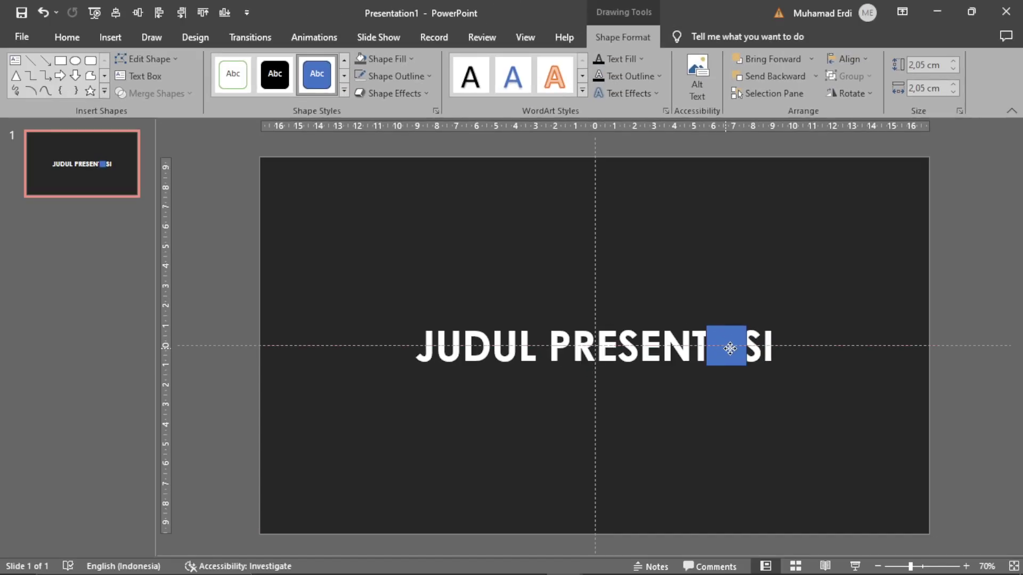
drag(730, 348, 756, 349)
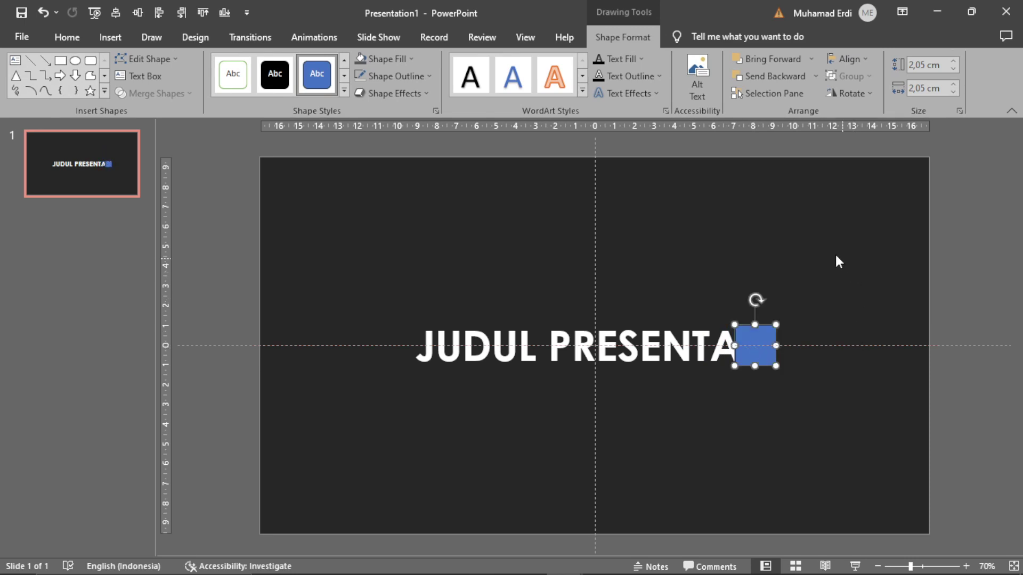
click(357, 61)
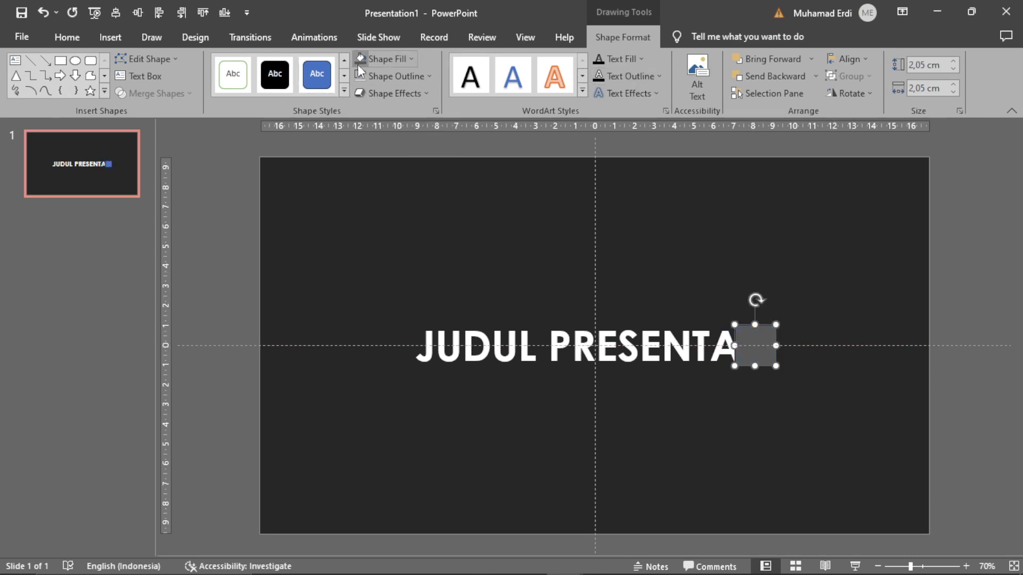
click(797, 233)
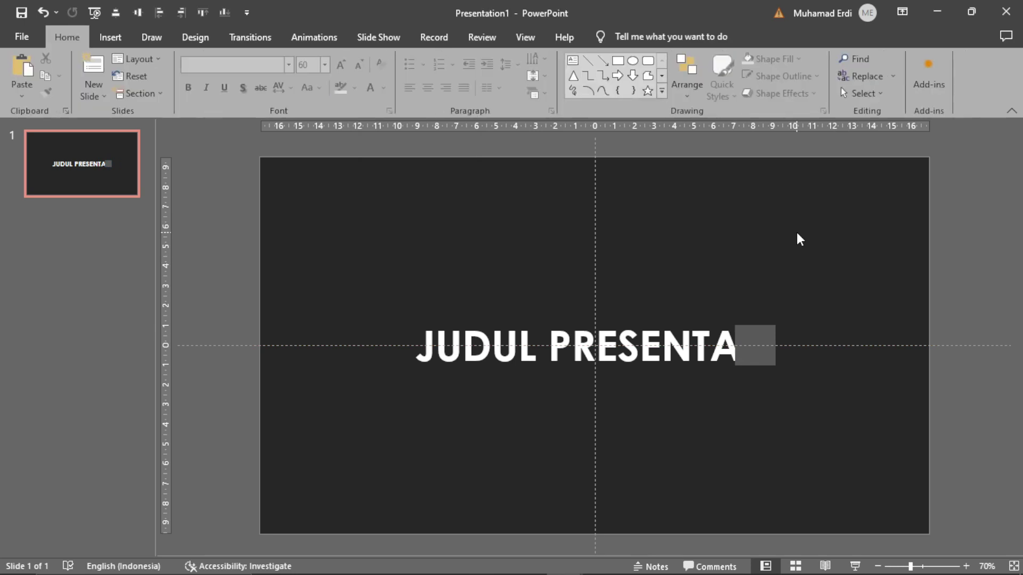
Copy the grey square and position the copy over the D of JUDUL.
click(756, 338)
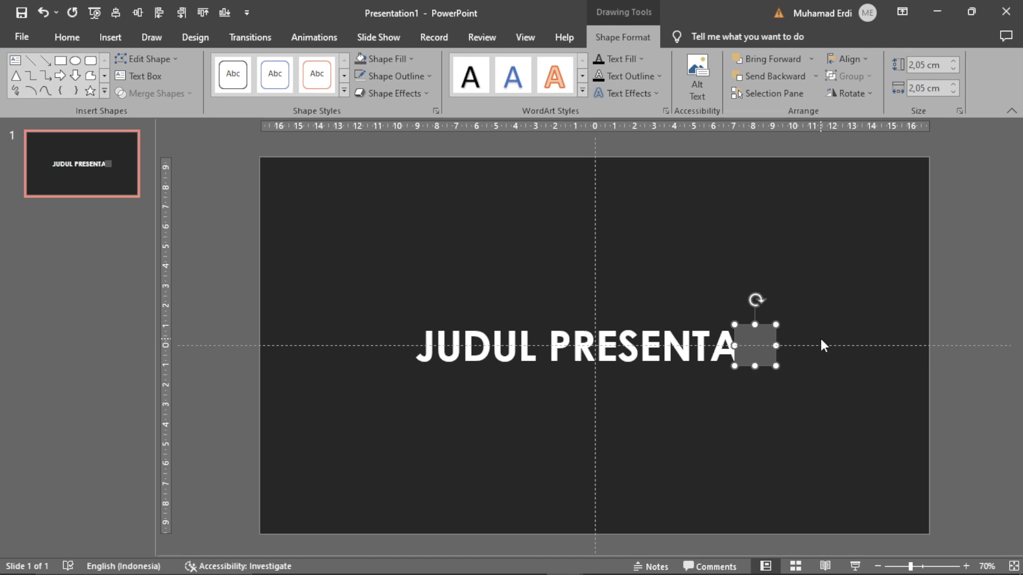
key(ctrl+v)
drag(754, 346, 386, 345)
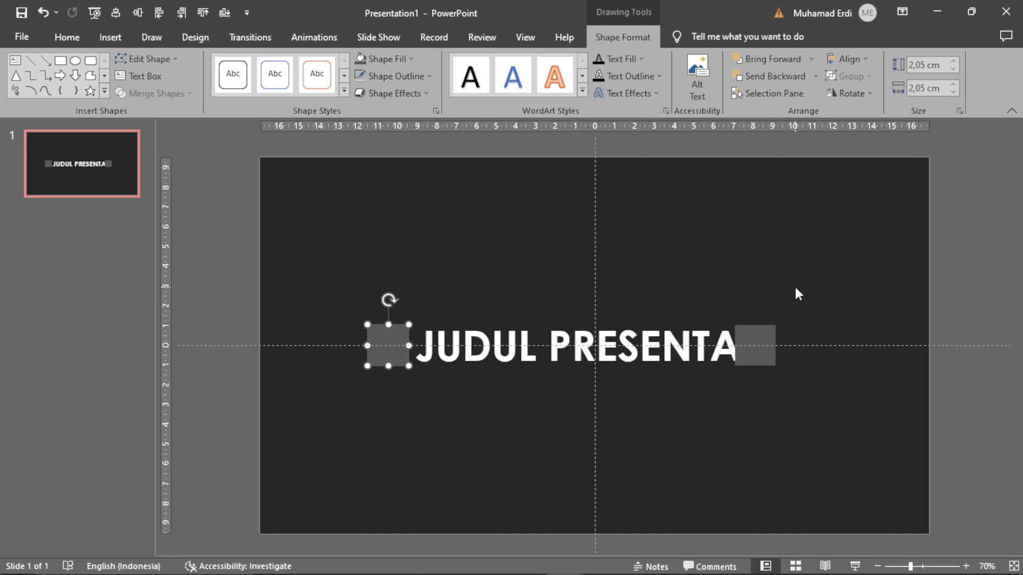
click(757, 344)
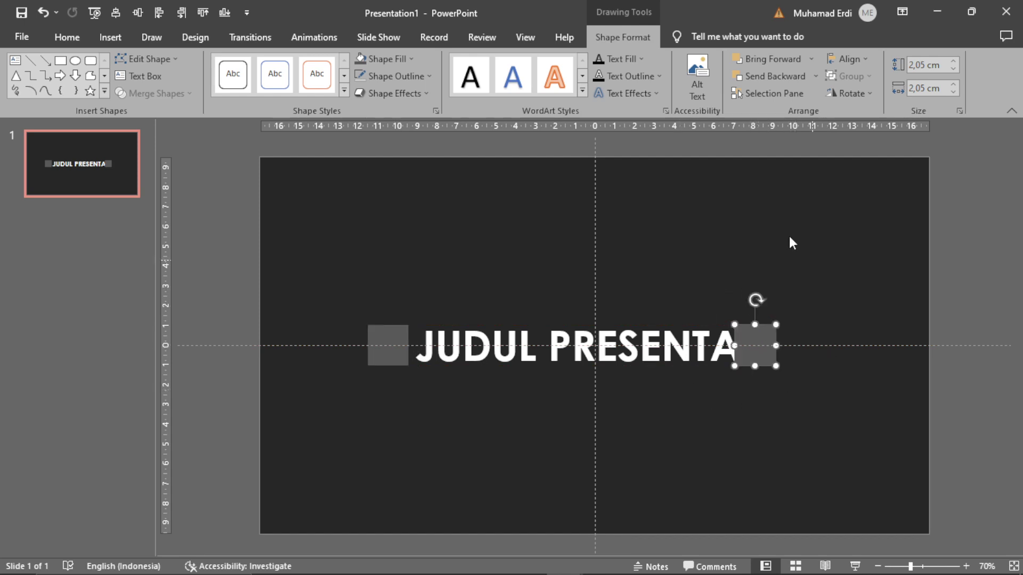
click(314, 33)
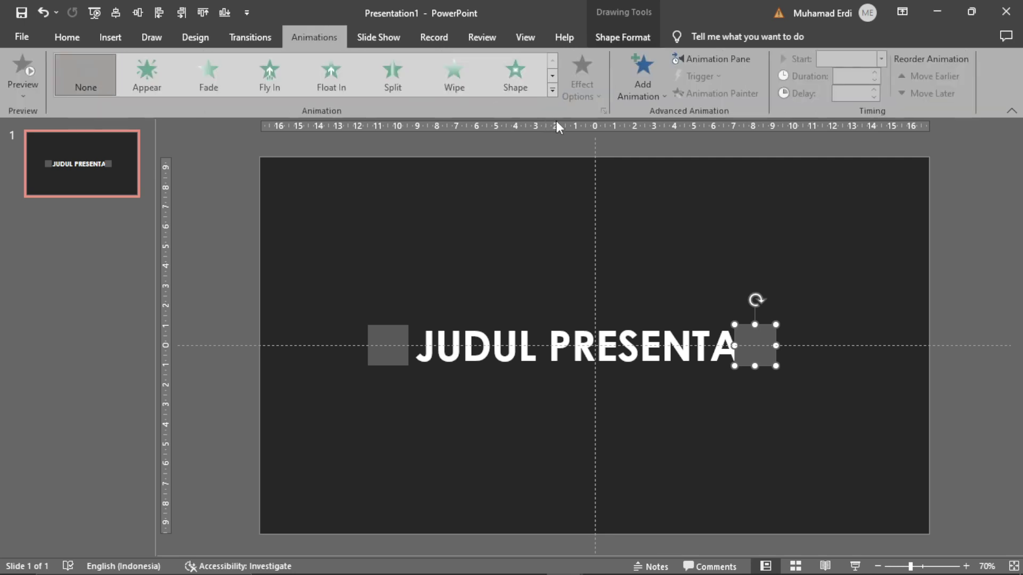
Give the right square a Bounce entrance, With Previous, lasting 01,50 seconds, and preview it.
click(554, 90)
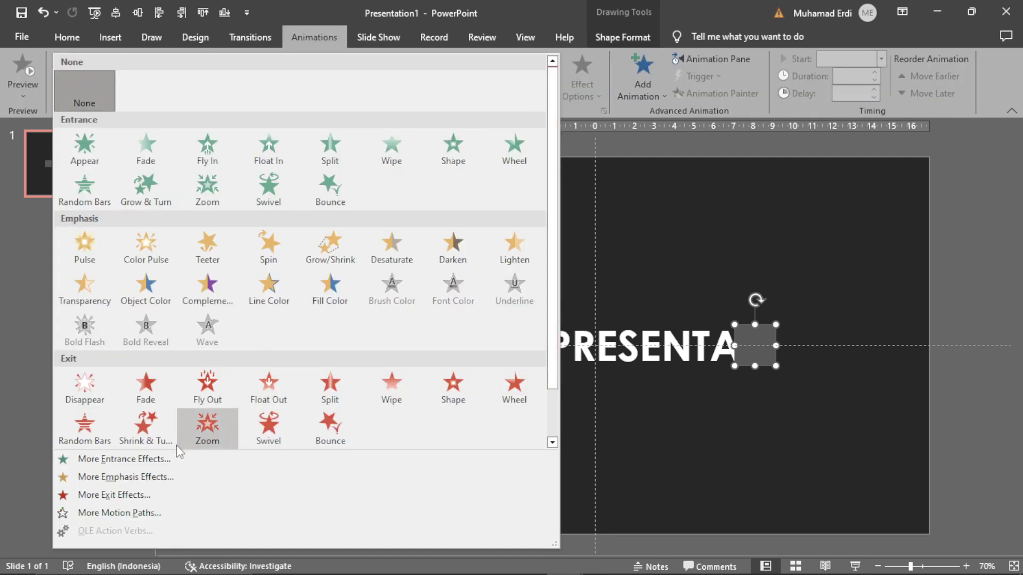
click(155, 456)
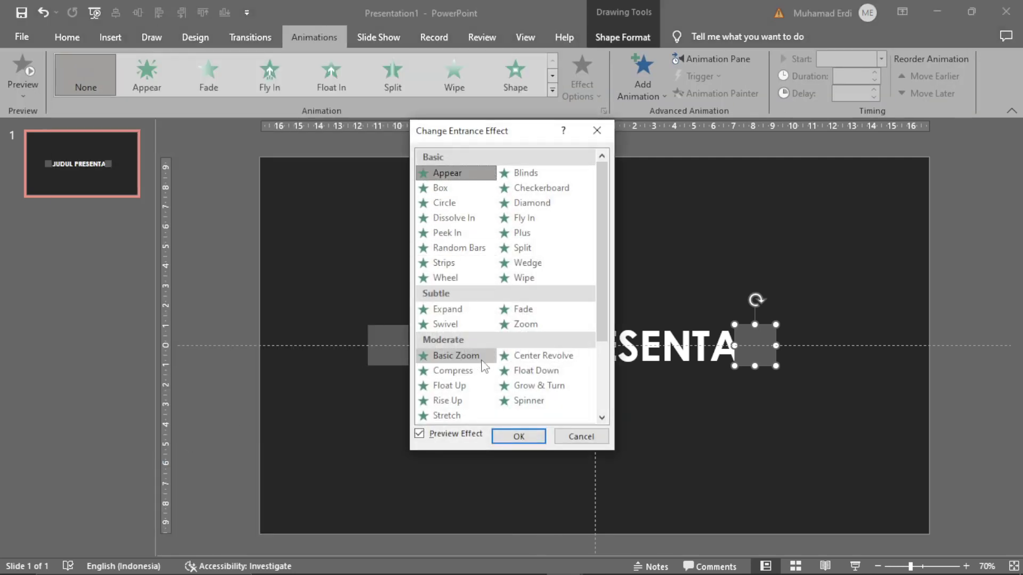
scroll(483, 375, down, 2)
click(448, 357)
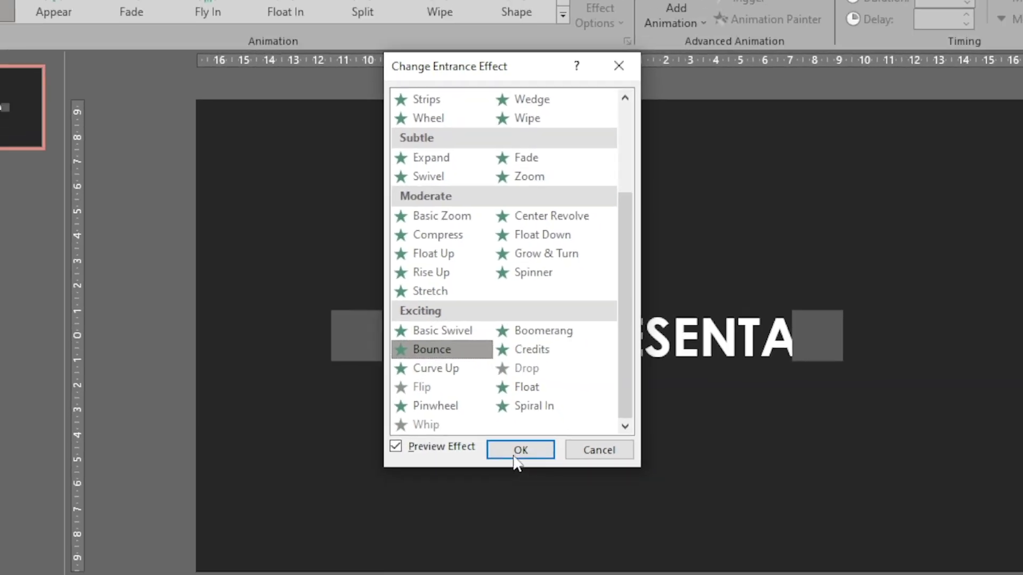
click(515, 452)
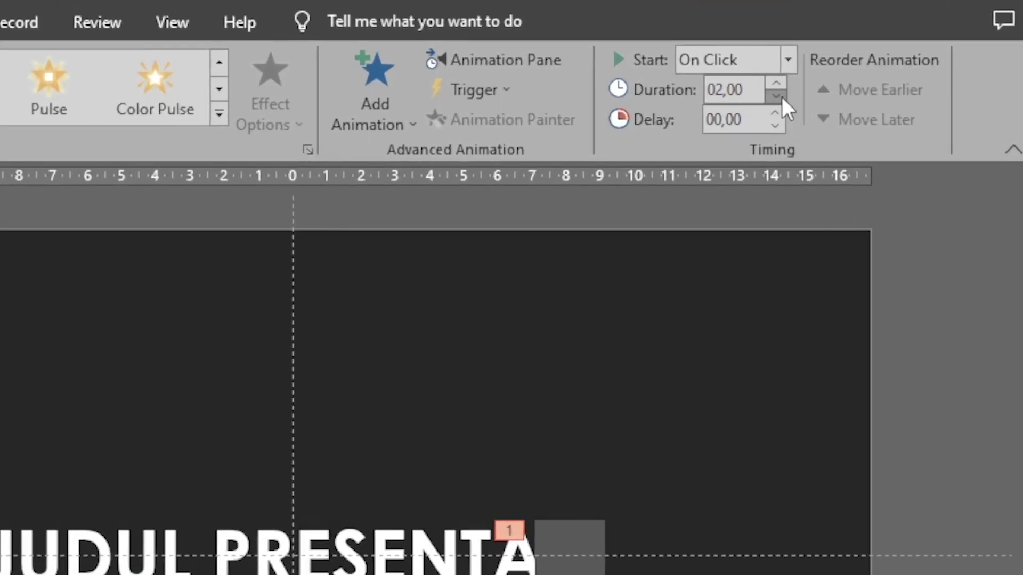
click(874, 80)
click(776, 96)
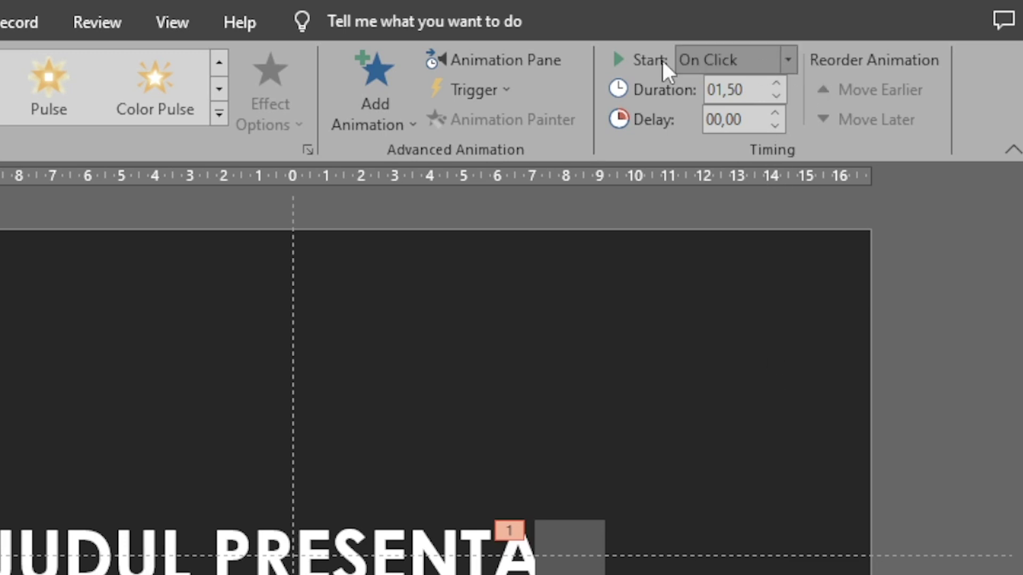
click(788, 60)
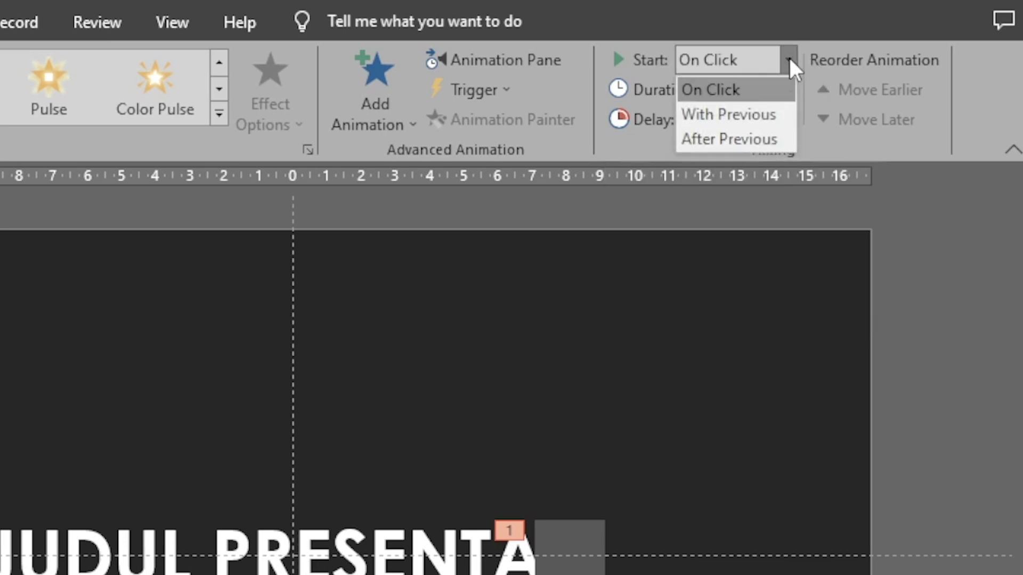
click(736, 112)
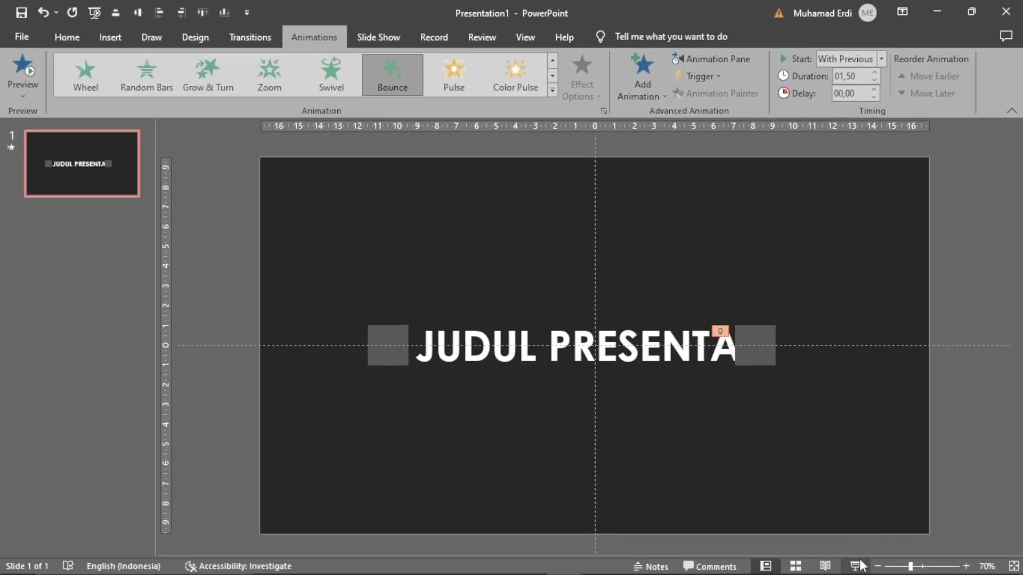
click(900, 564)
drag(812, 298, 715, 390)
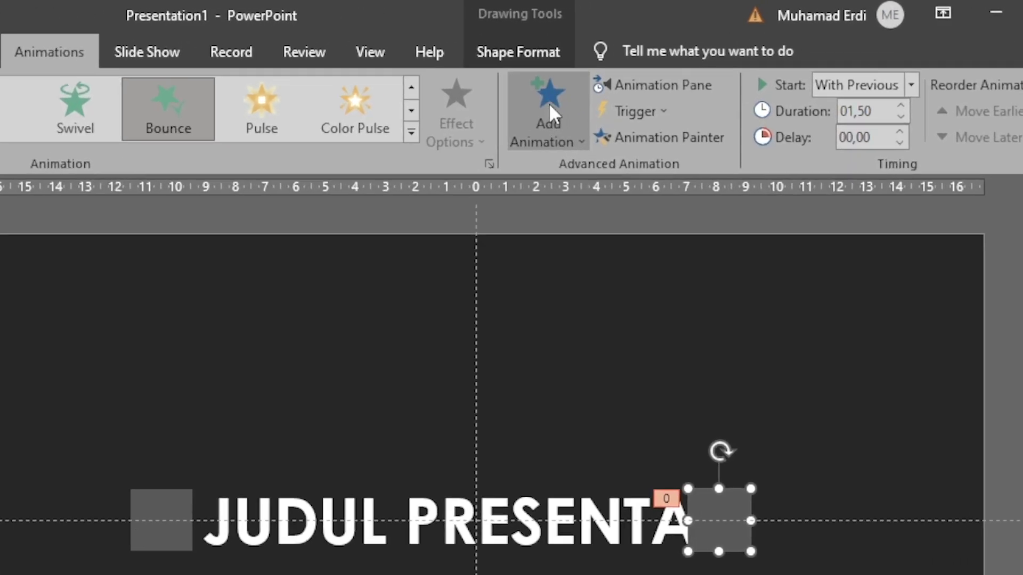
Add a Lines motion path to the right square ending on the left square.
click(643, 70)
scroll(672, 484, down, 5)
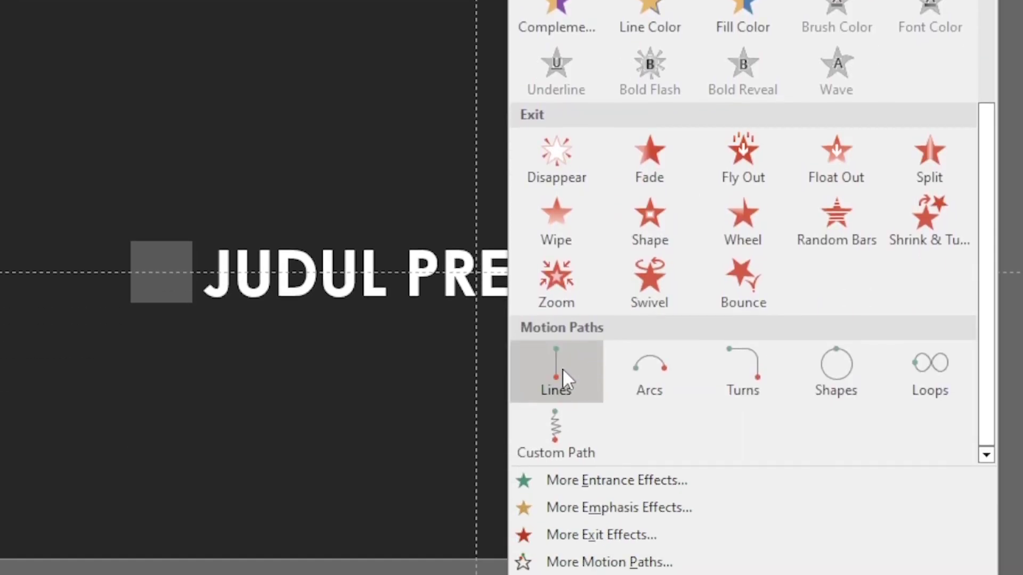
click(561, 370)
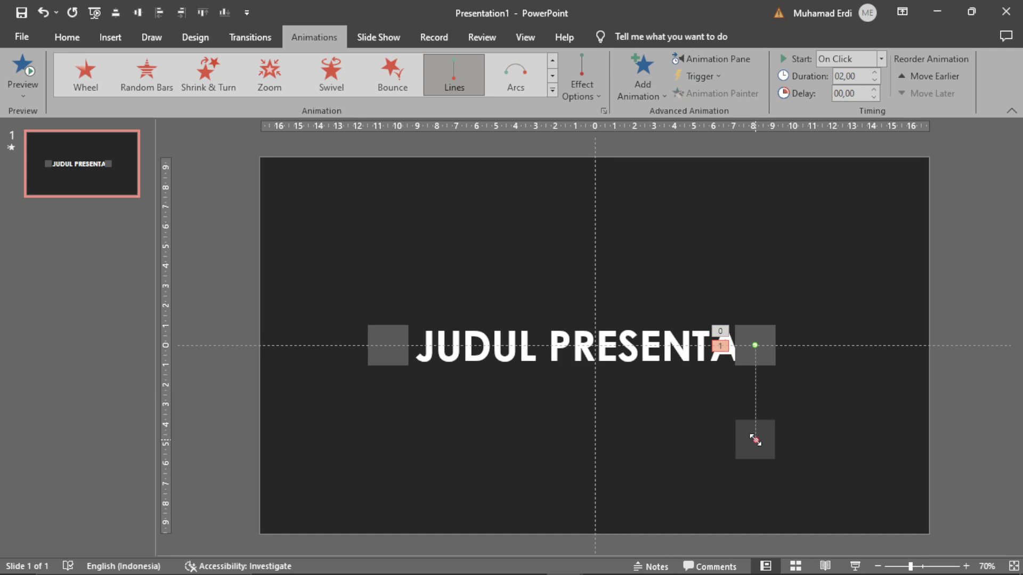
mouse_move(756, 440)
mouse_down()
mouse_move(418, 411)
mouse_move(388, 345)
mouse_up()
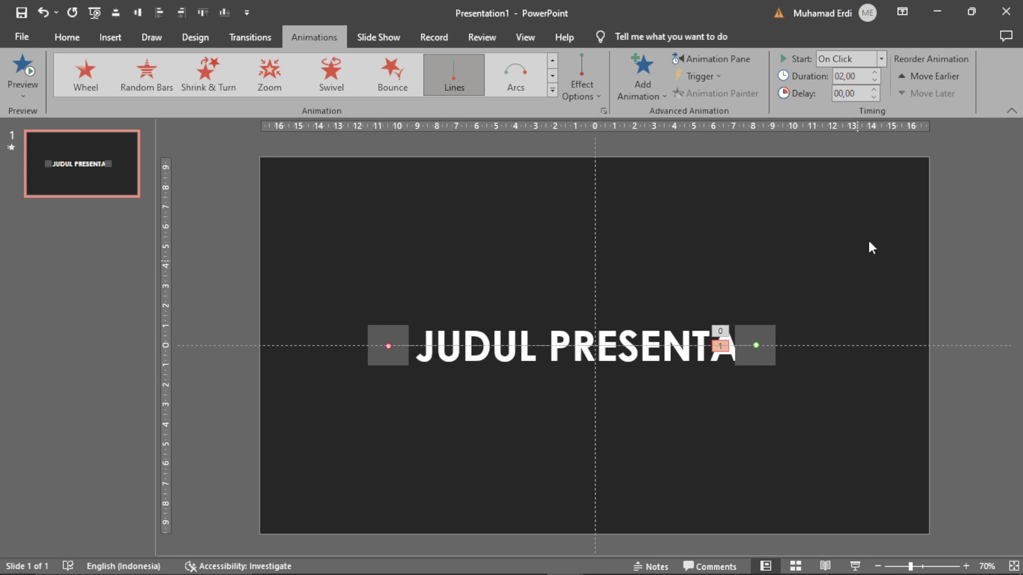
Set the motion path to start After Previous and shorten its duration to 01,00.
click(883, 57)
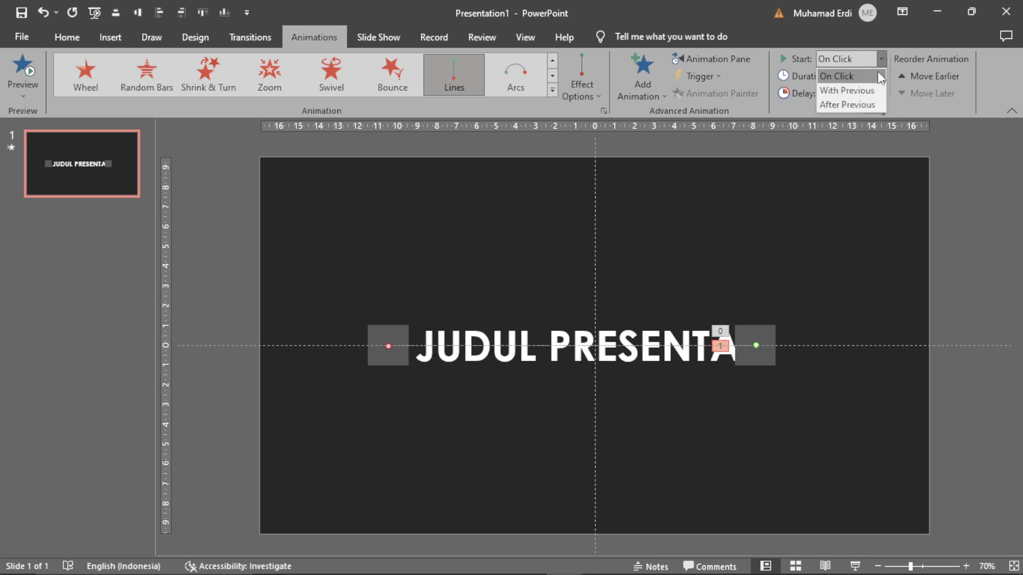
click(858, 104)
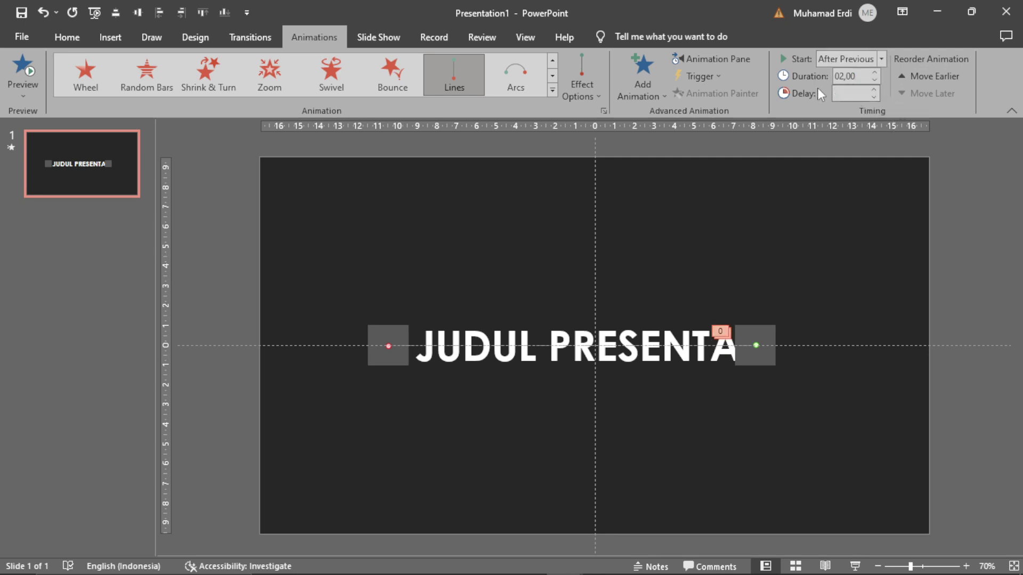
click(877, 80)
click(878, 80)
click(808, 113)
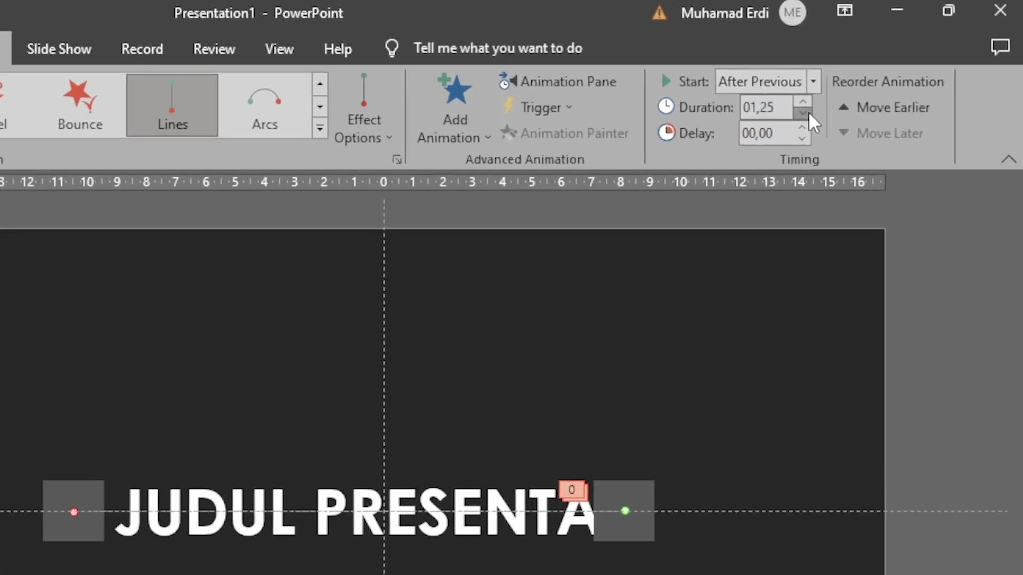
click(809, 113)
click(870, 263)
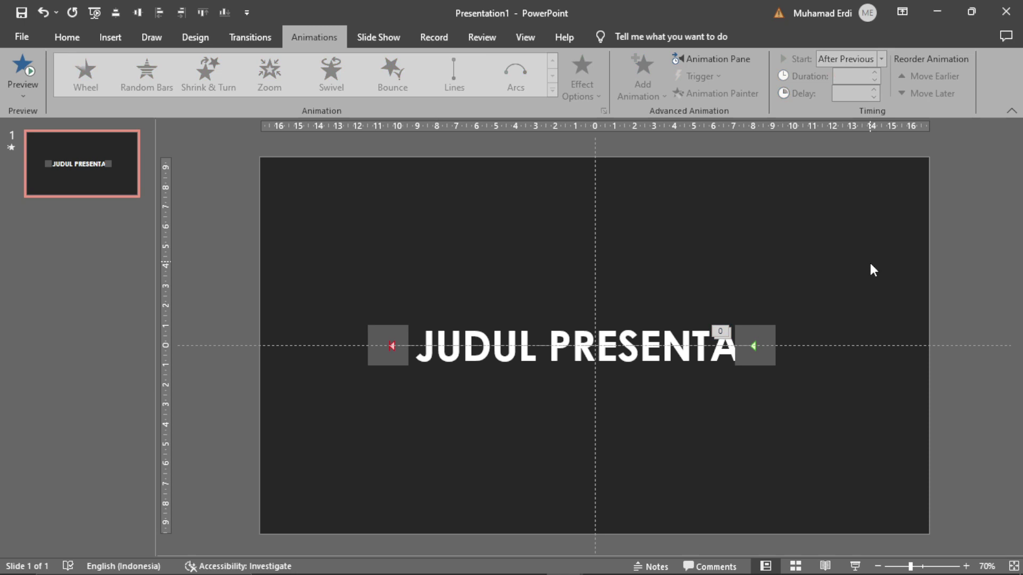
click(855, 566)
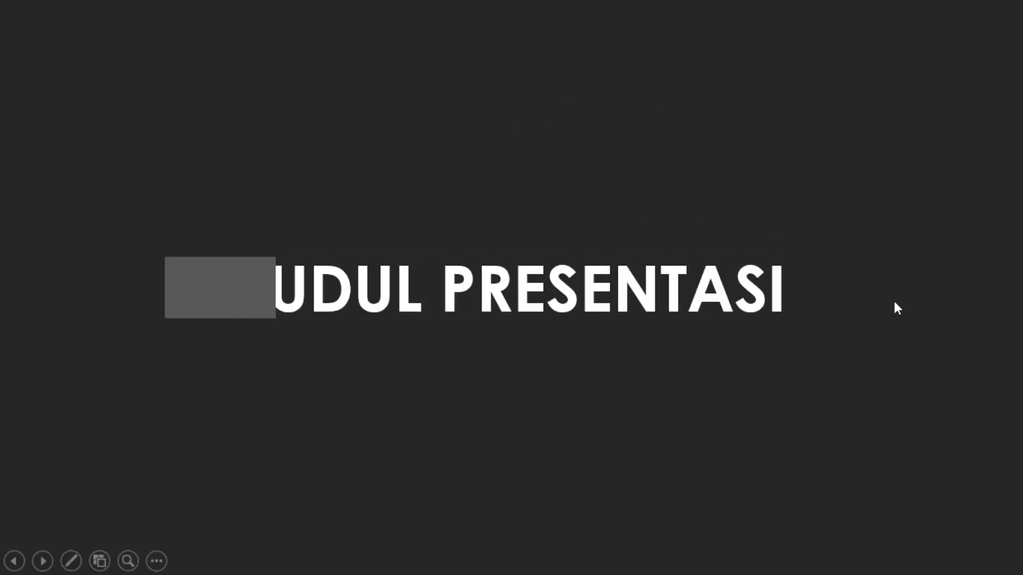
key(Escape)
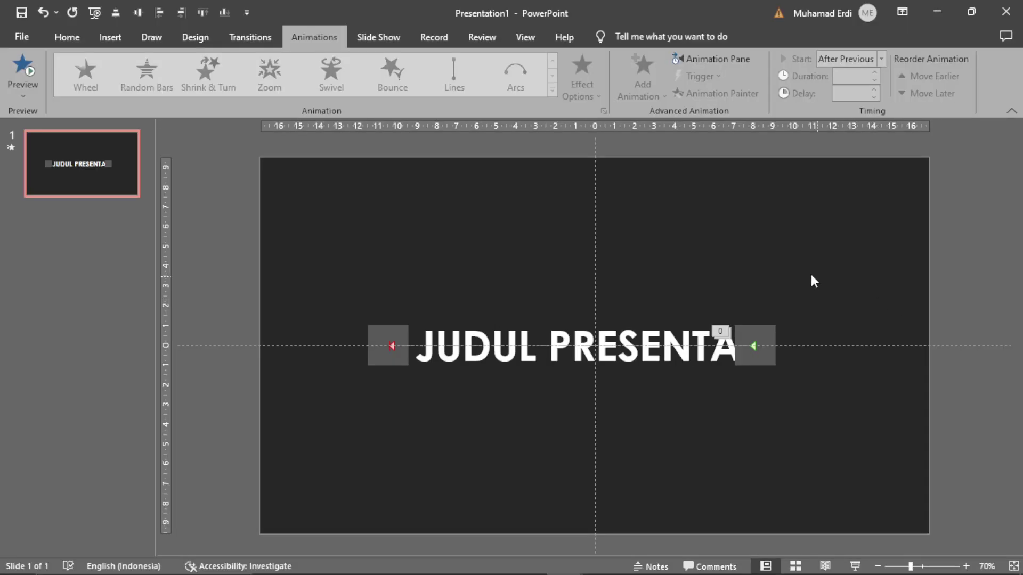
click(619, 319)
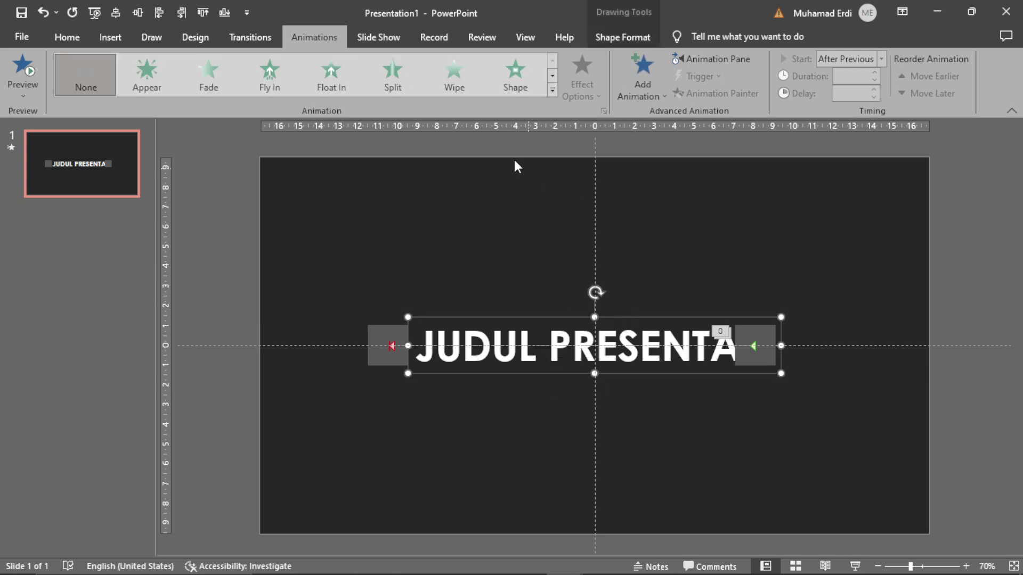
Give the title a Wipe entrance from the right, starting With Previous.
click(455, 72)
click(597, 95)
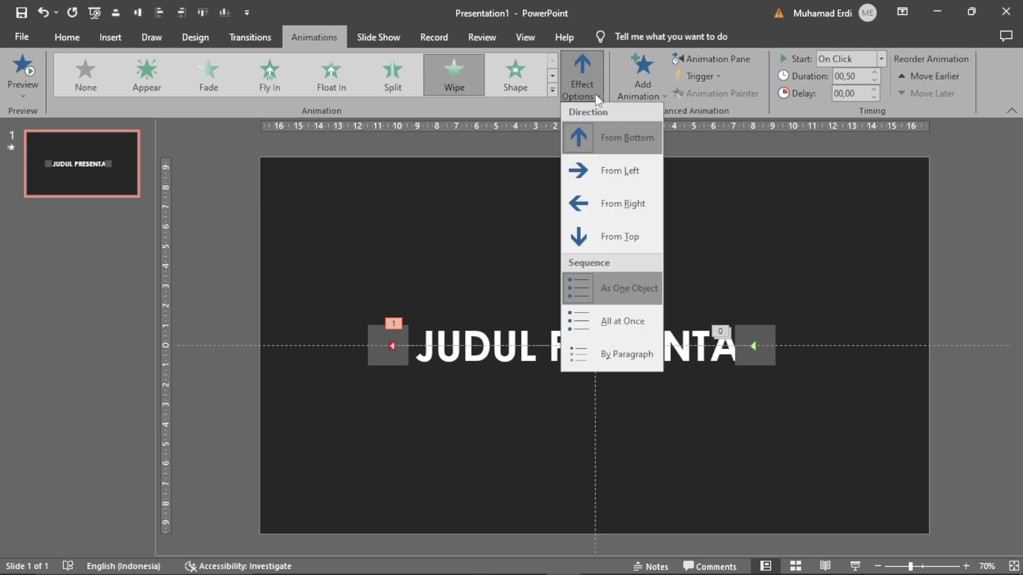
click(625, 204)
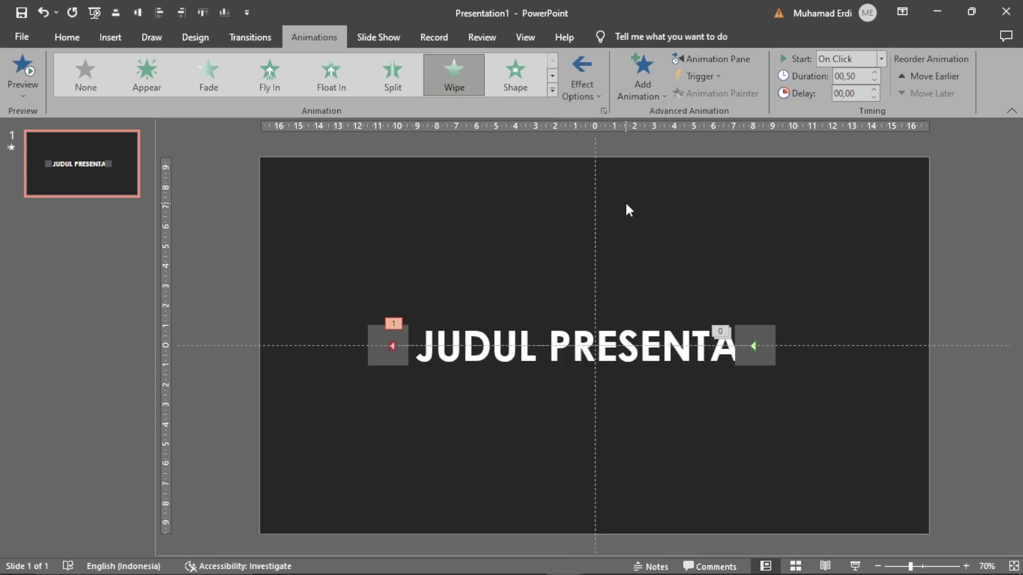
click(882, 58)
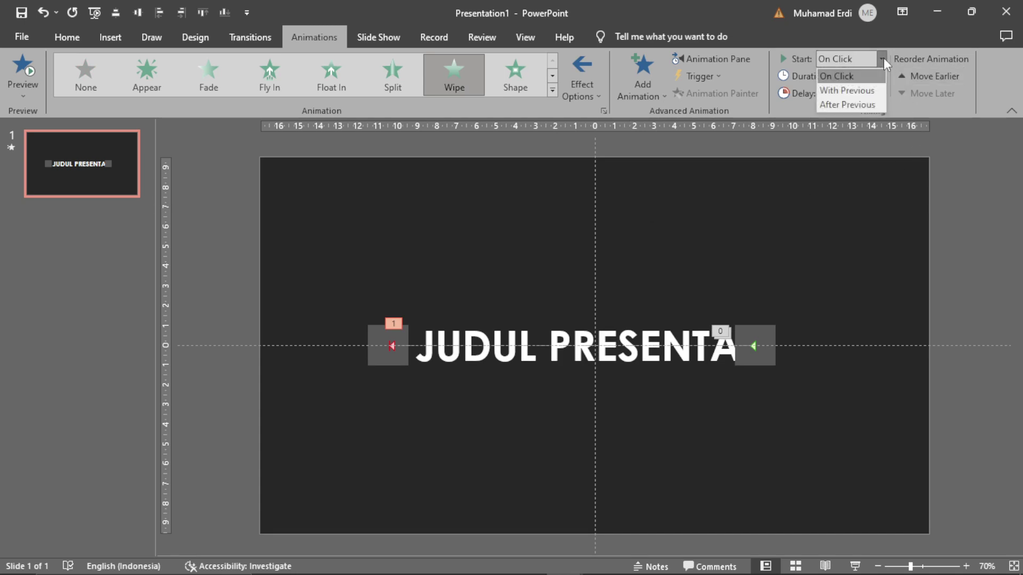
click(868, 91)
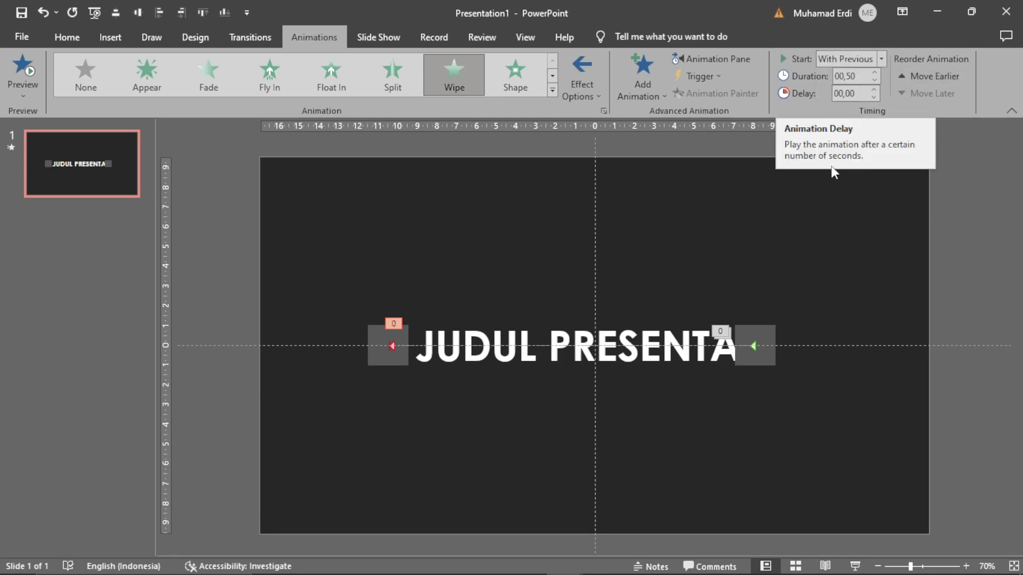
In the Animation Pane, set the title wipe to 0.9 seconds and delay it to 1.6 s.
click(723, 57)
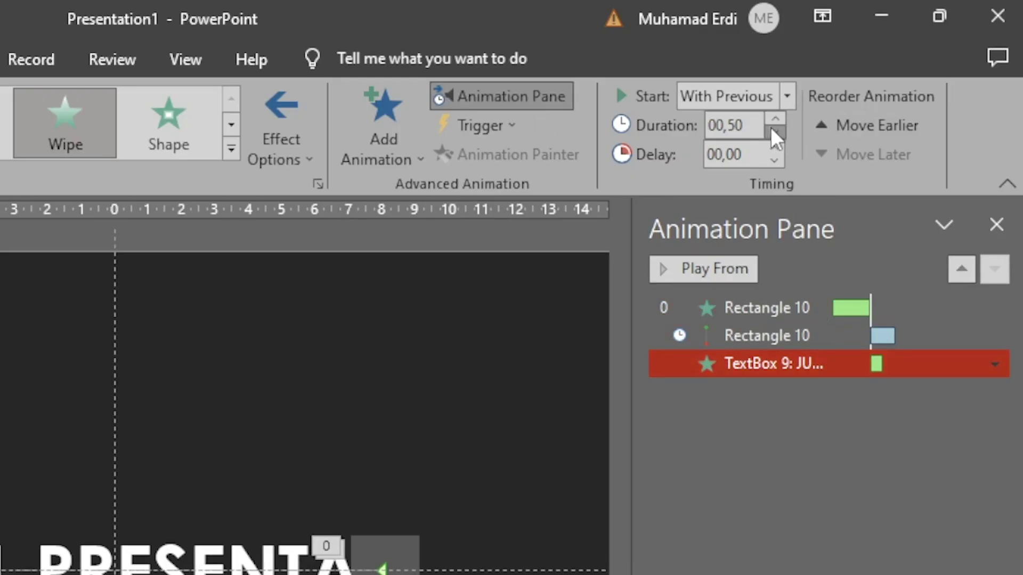
click(775, 132)
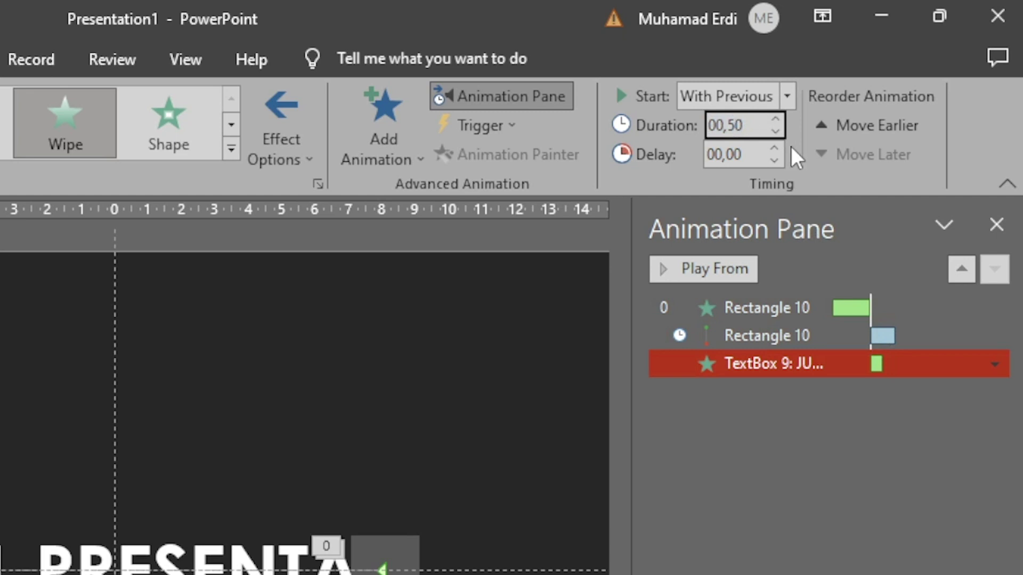
key(BackSpace)
key(BackSpace)
text(900)
key(Return)
click(897, 447)
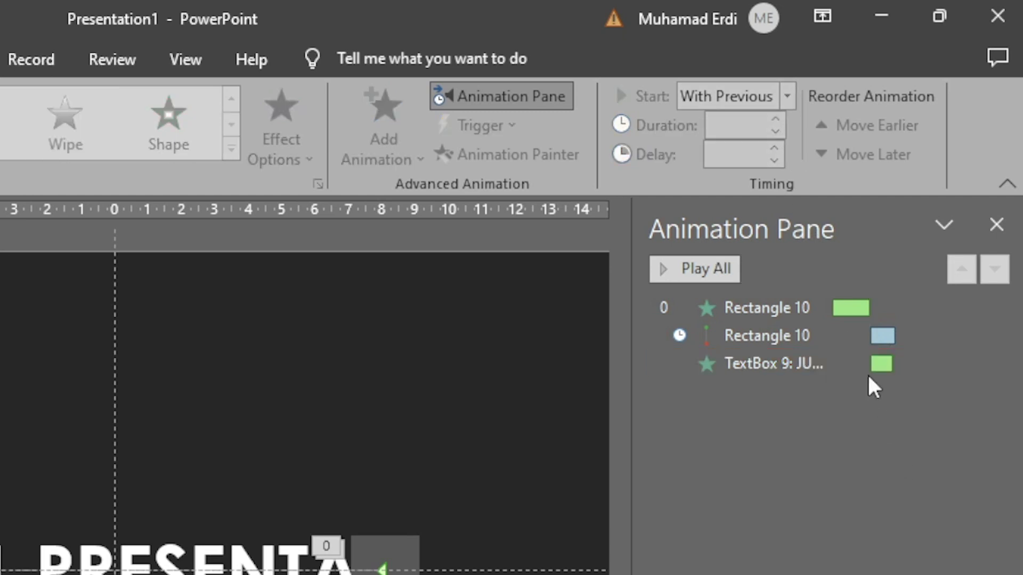
click(881, 364)
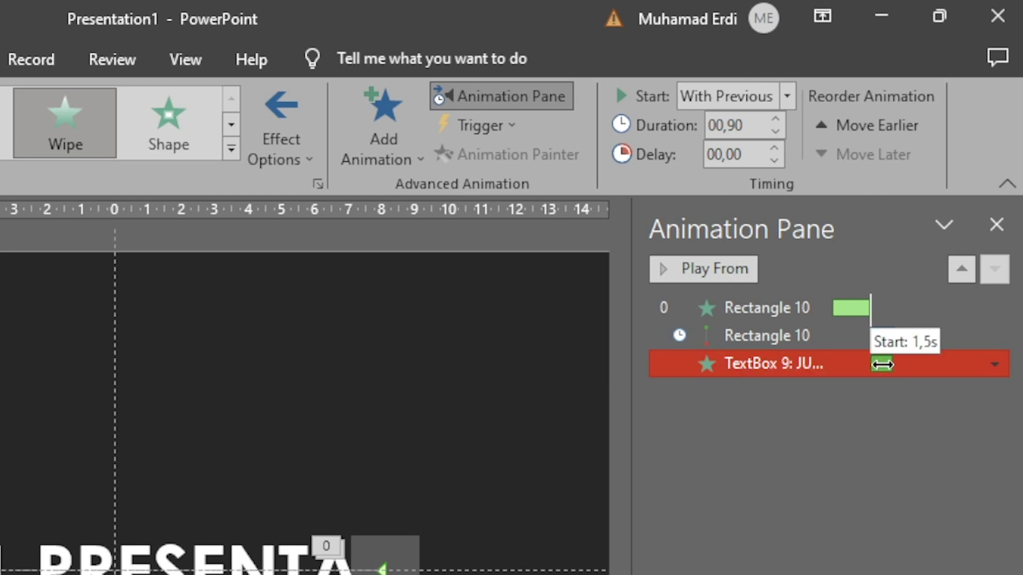
drag(882, 364, 883, 365)
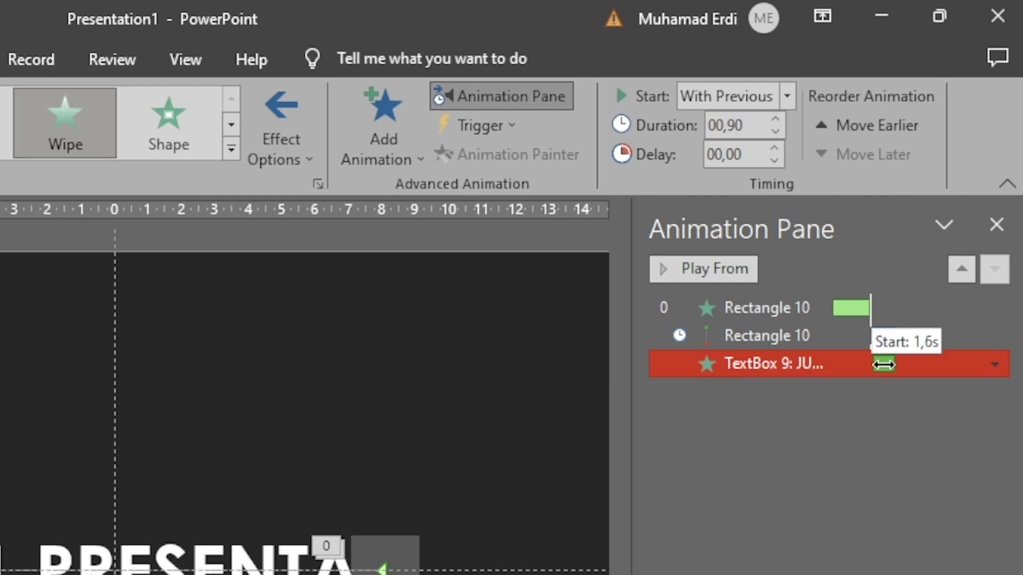
click(891, 431)
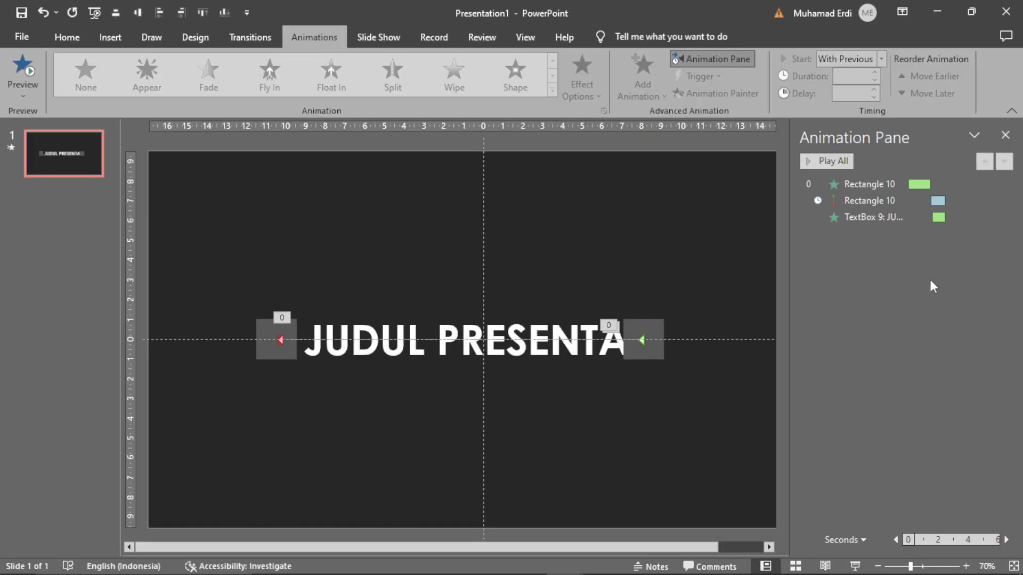
Preview the title animation full-screen, end the show, and close the Animation Pane.
click(855, 566)
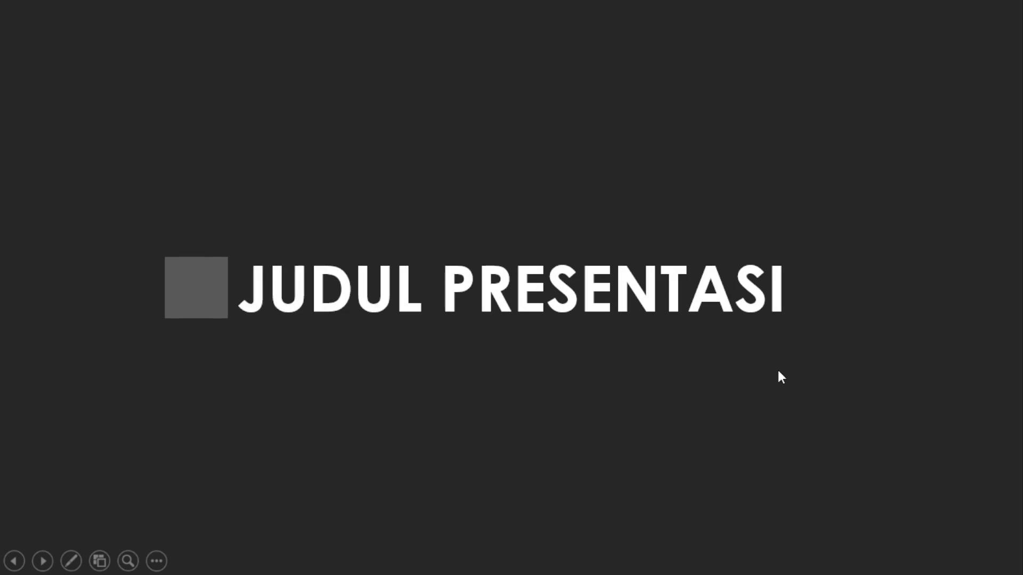
key(Escape)
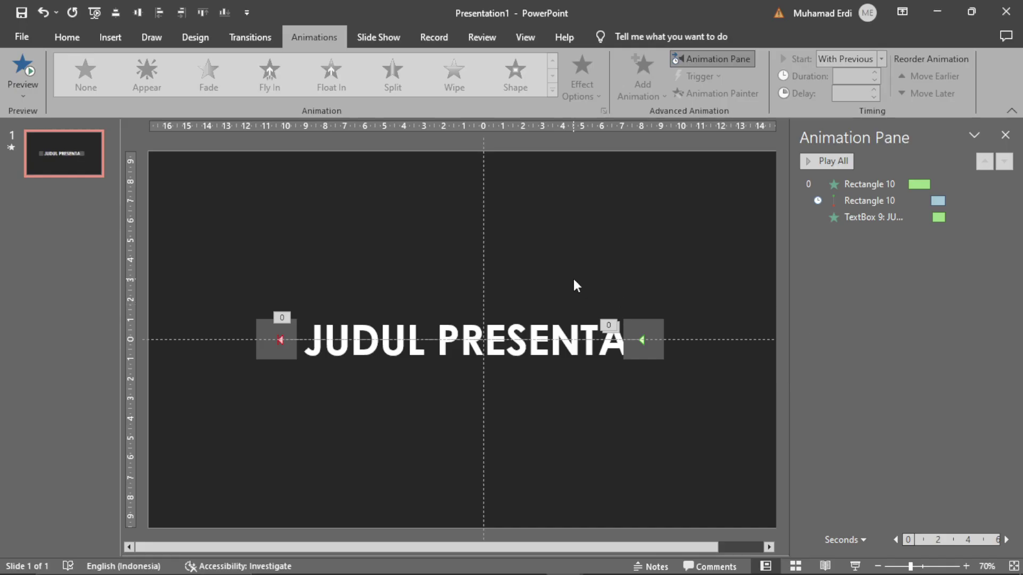
click(67, 37)
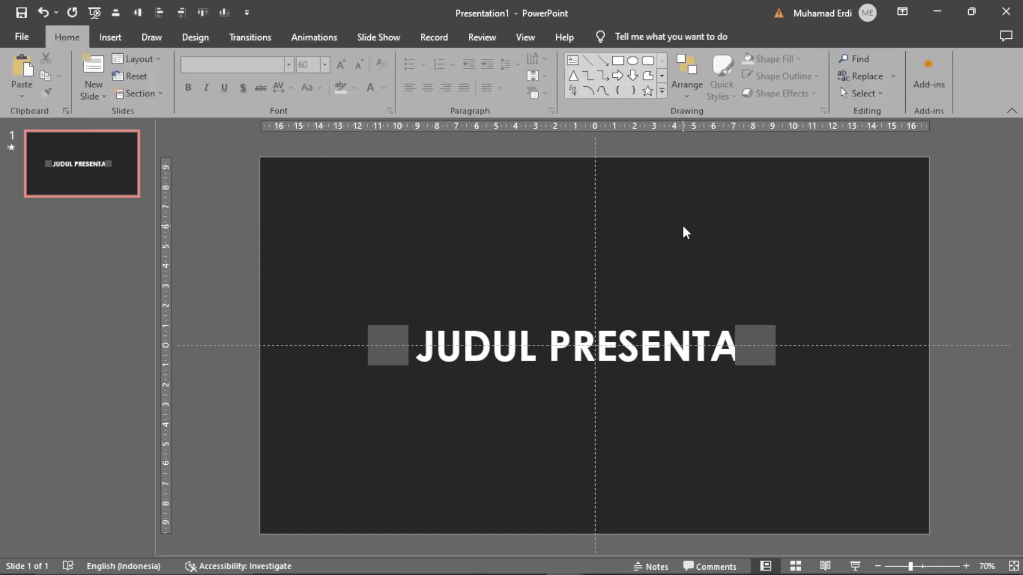
Duplicate the first slide and delete the right grey square from slide 2.
click(85, 167)
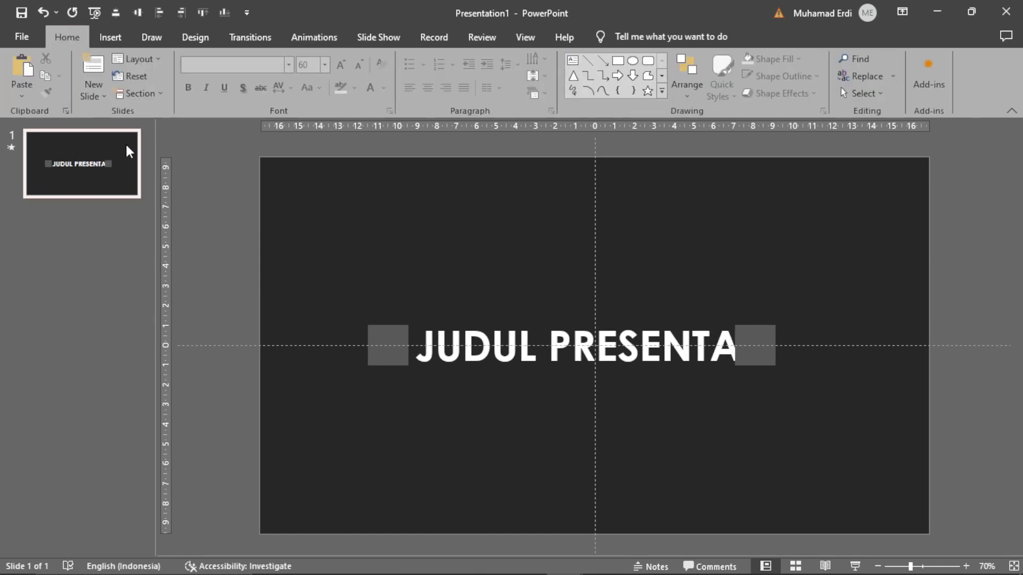
right_click(85, 152)
click(156, 280)
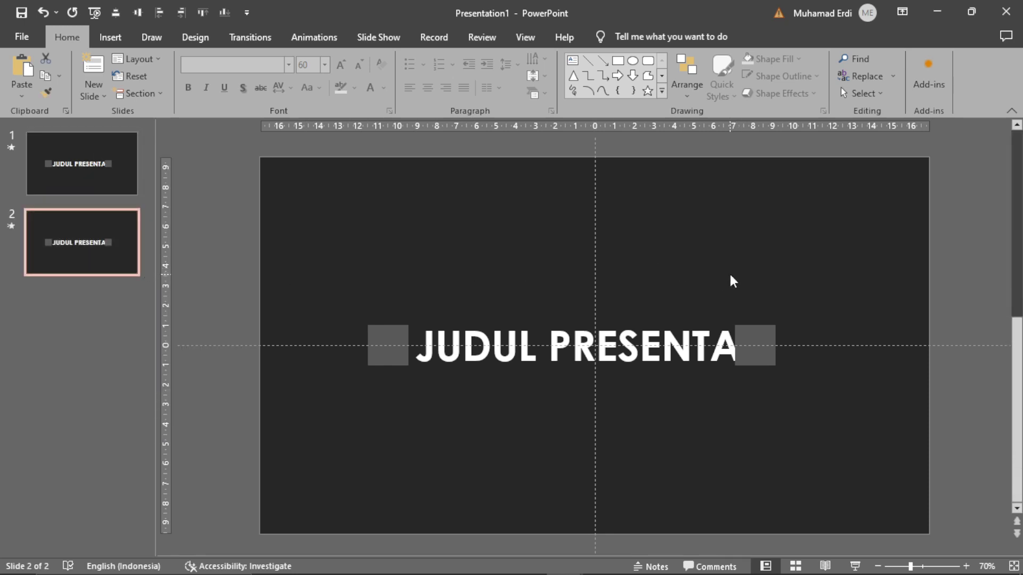
click(761, 334)
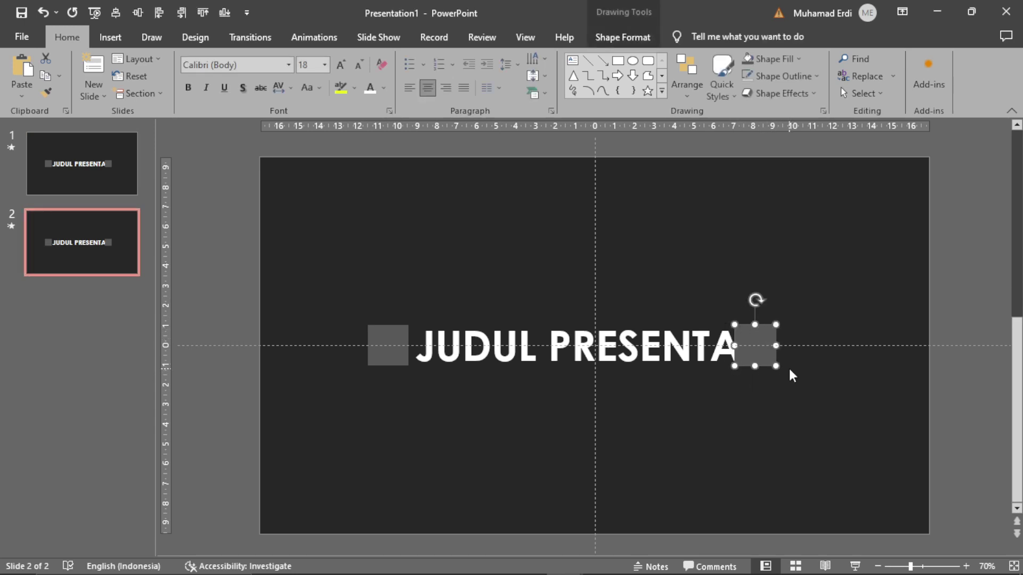
key(Delete)
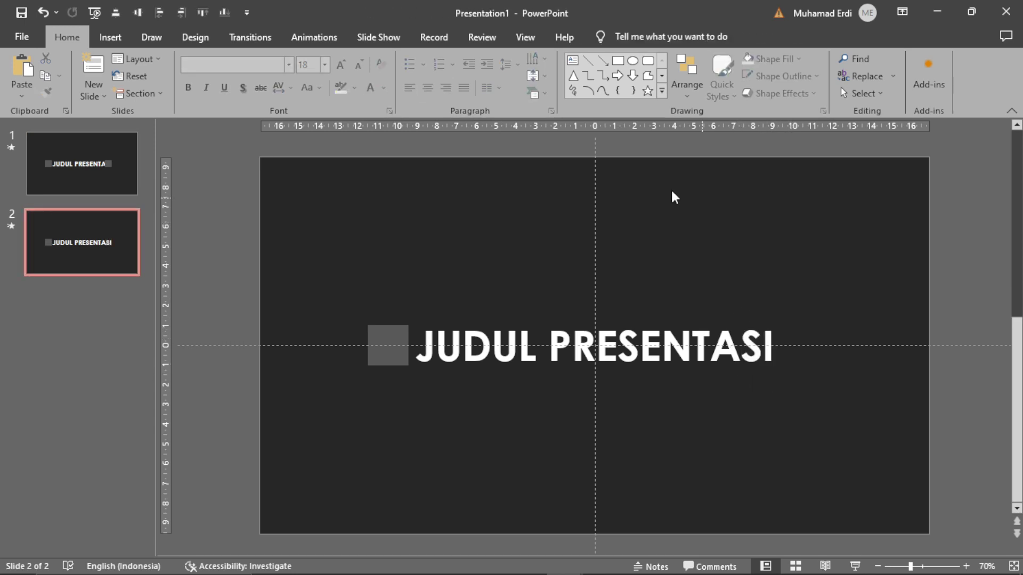
Check the left square's Wipe animation on slide 2.
click(314, 36)
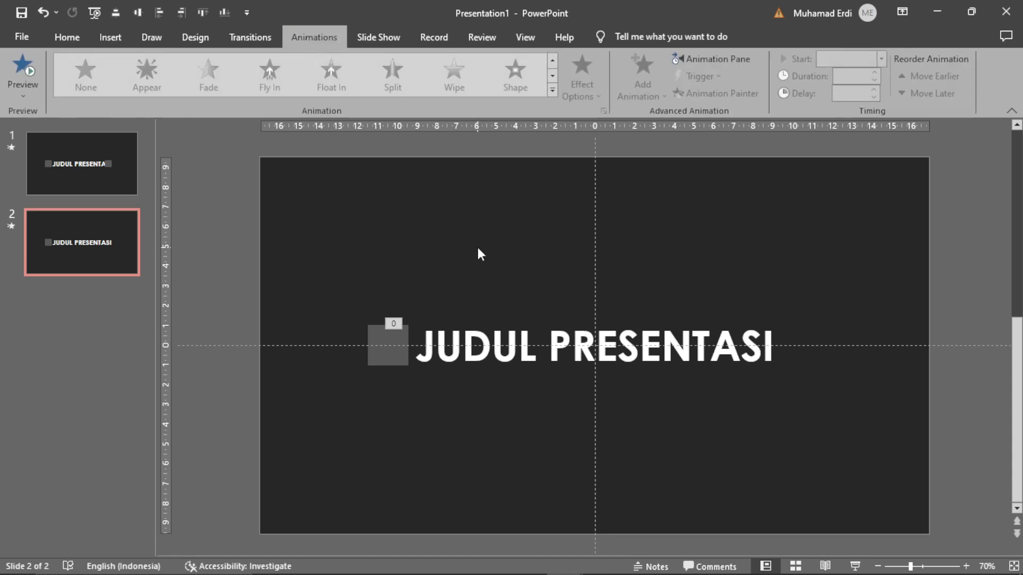
click(396, 321)
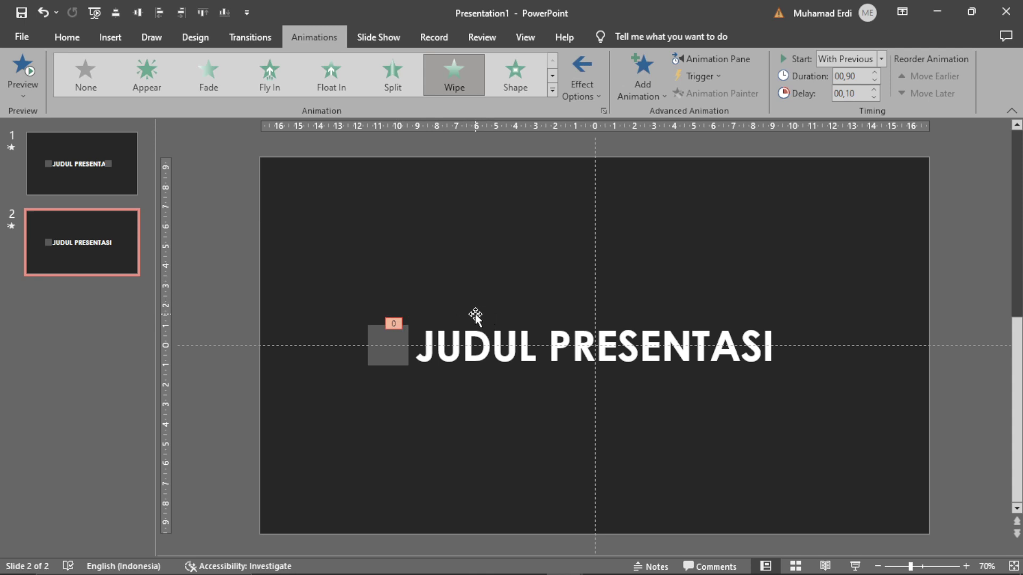
key(Escape)
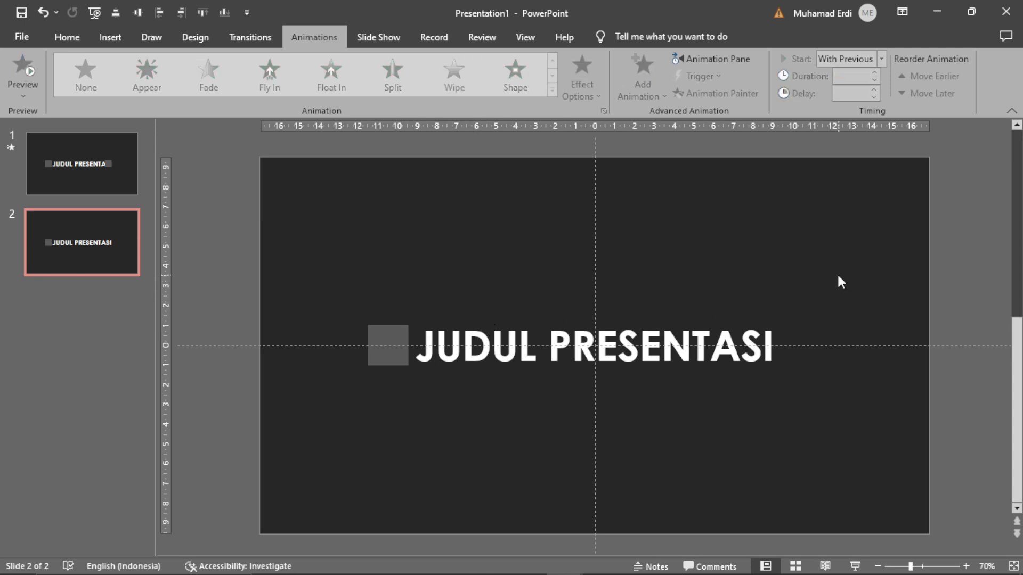
Move the gray square and JUDUL PRESENTASI title up together on slide 2.
mouse_move(837, 274)
mouse_down()
mouse_move(380, 452)
mouse_move(343, 422)
mouse_up()
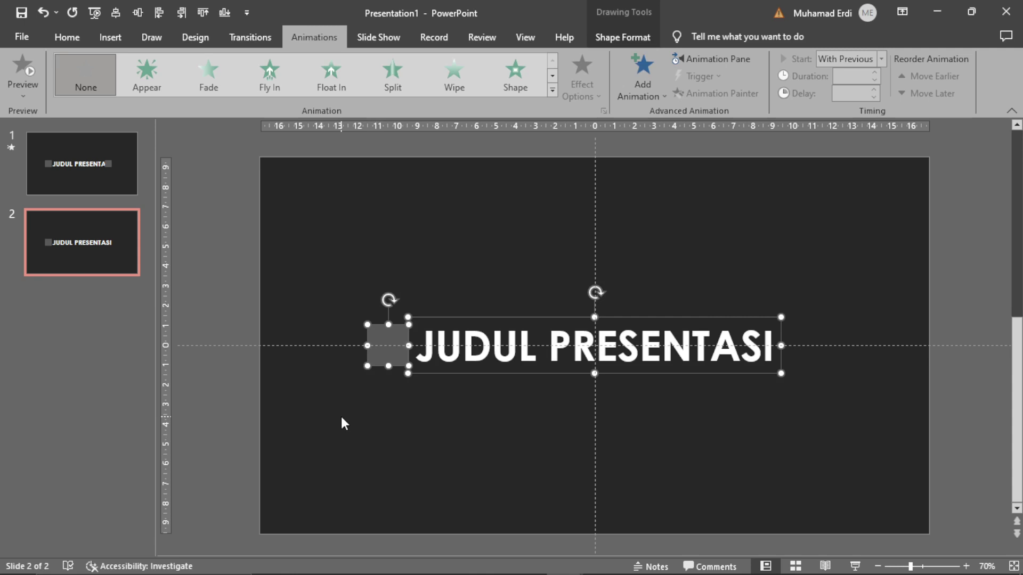
key(Up)
key(Up)
key(Up)
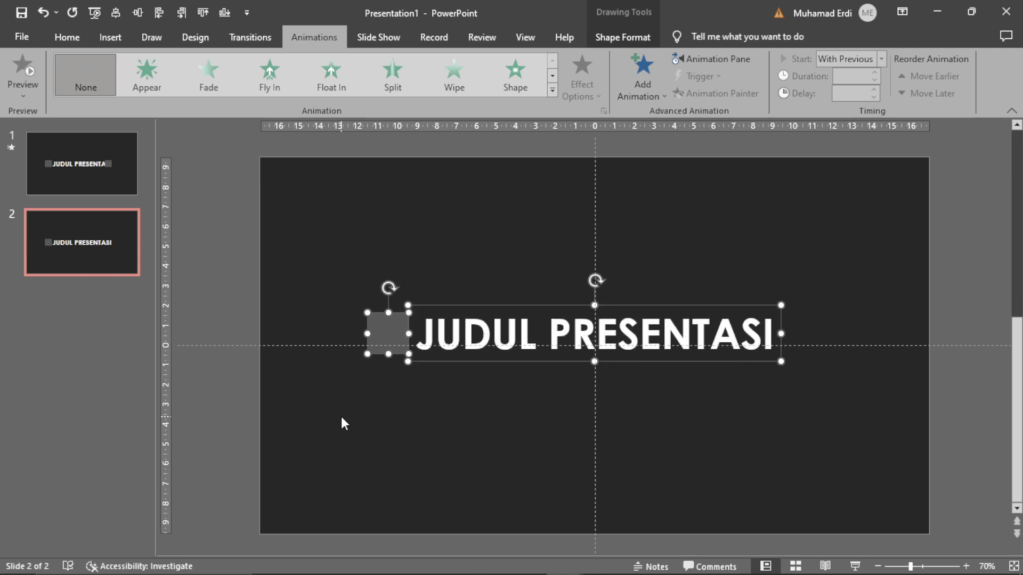
click(689, 214)
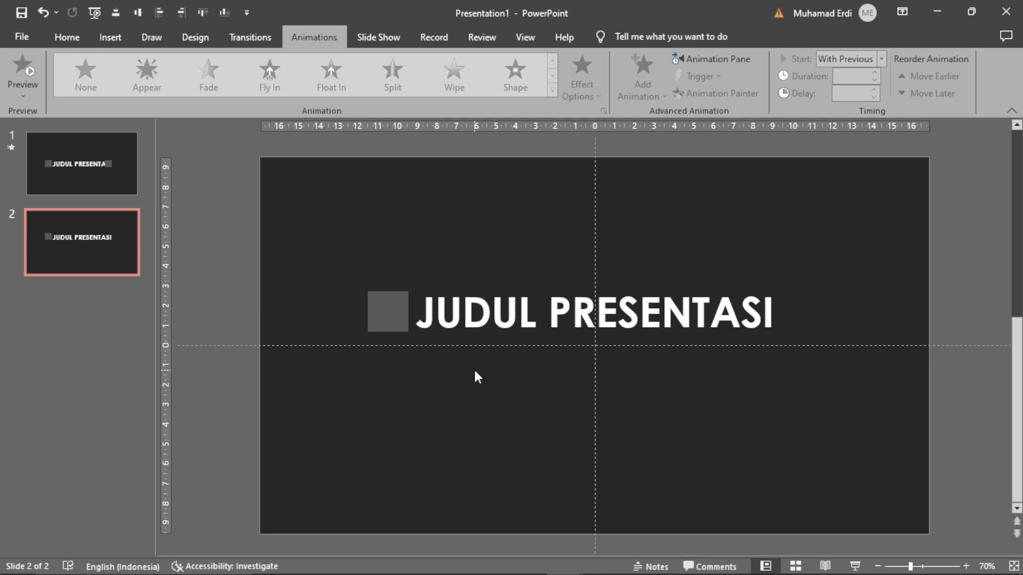
Undo to bring back the Lorem ipsum subtitle beneath the title, and select it.
key(ctrl+z)
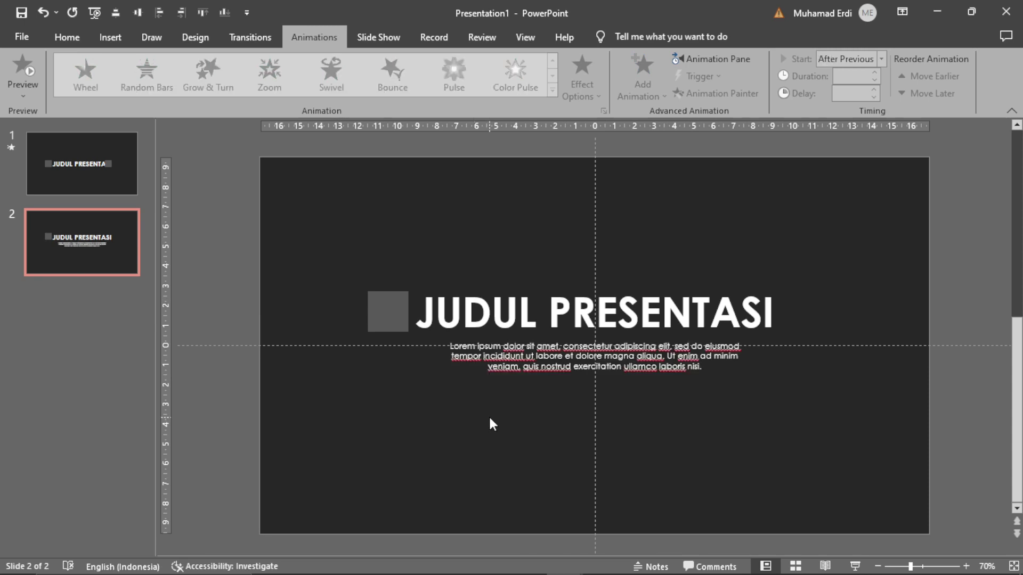
click(557, 376)
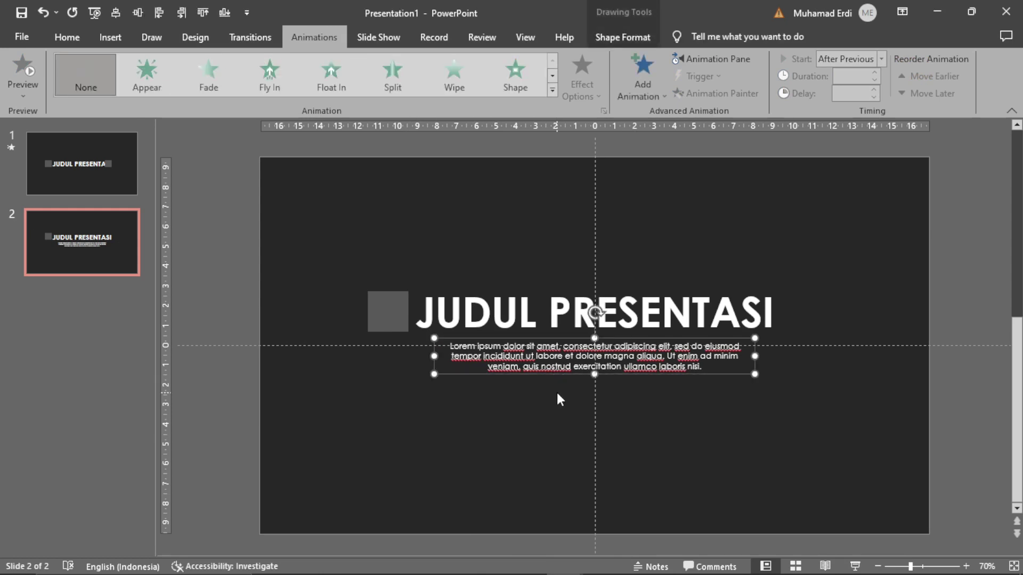
click(711, 404)
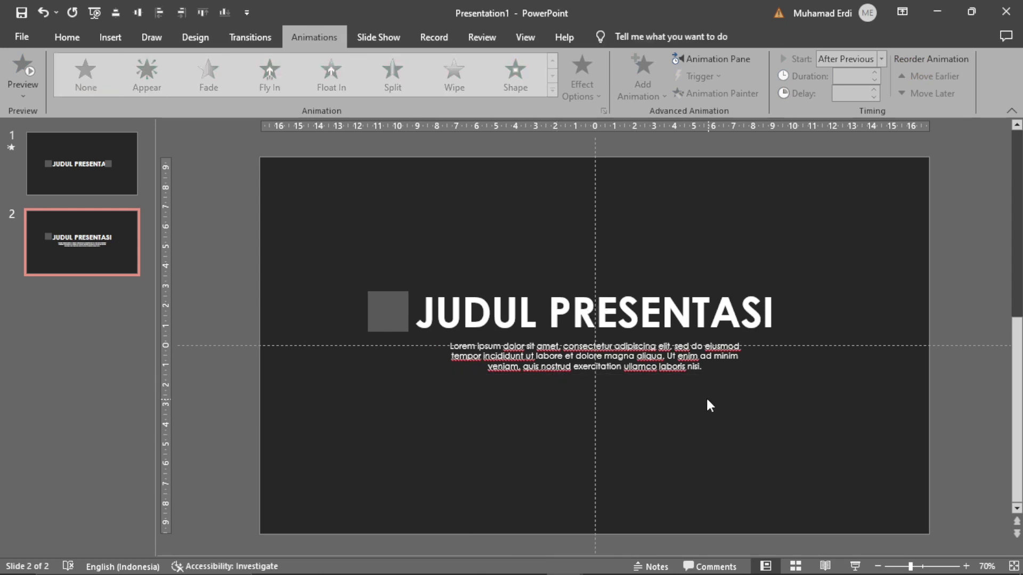
click(694, 378)
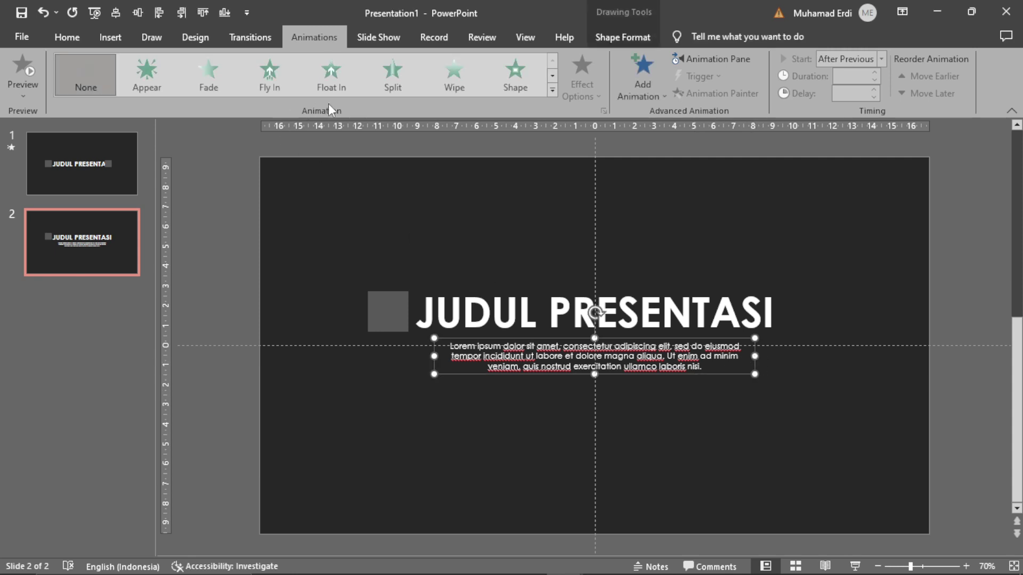
Give the Lorem ipsum subtitle a Swivel entrance that animates text by word.
click(553, 90)
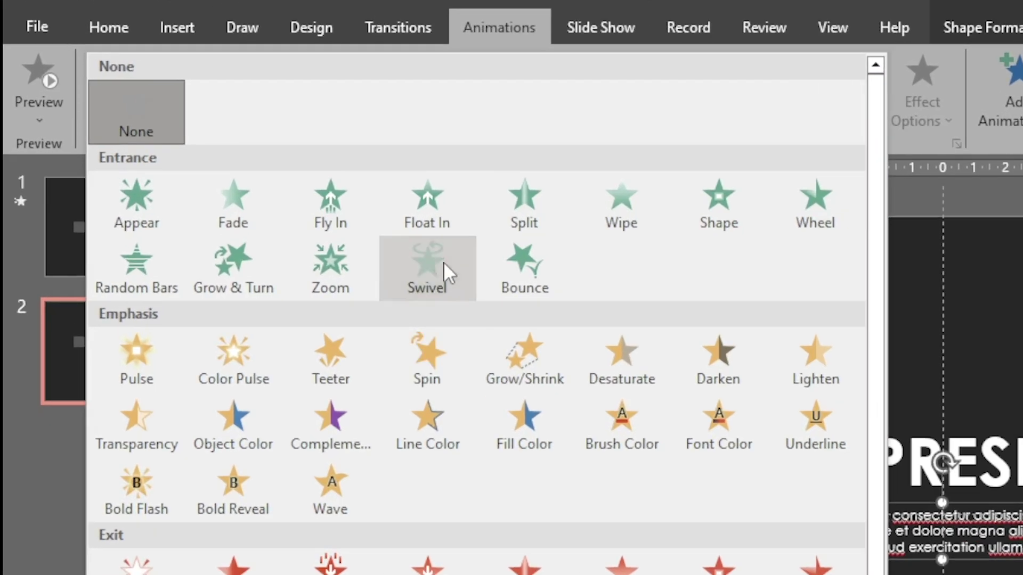
click(443, 261)
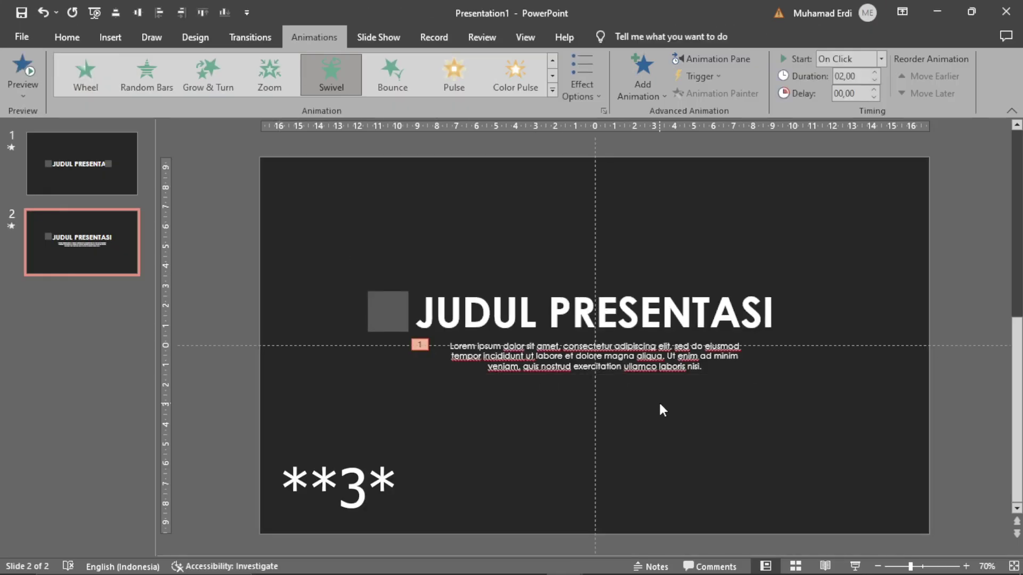
click(723, 60)
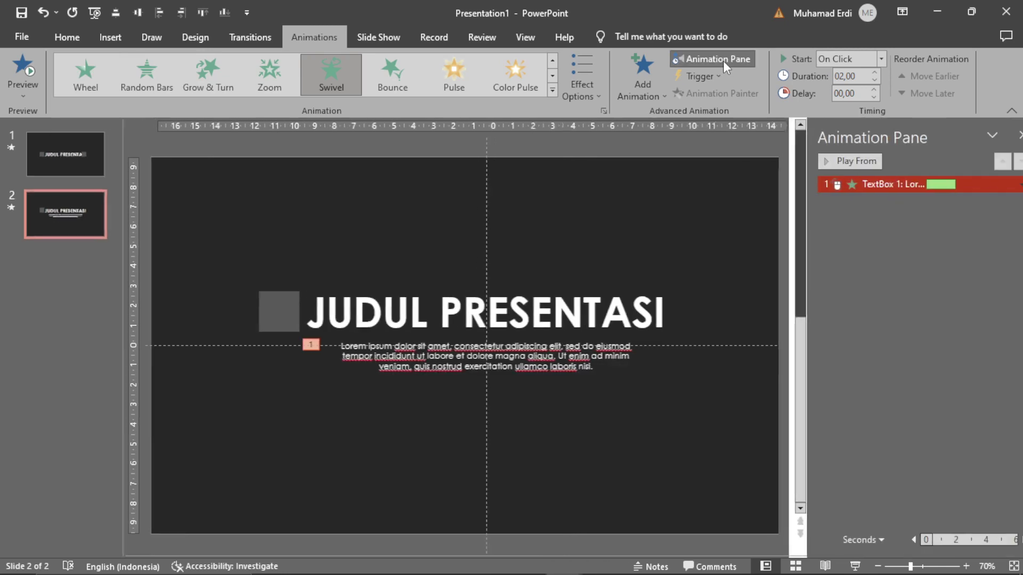
mouse_move(871, 184)
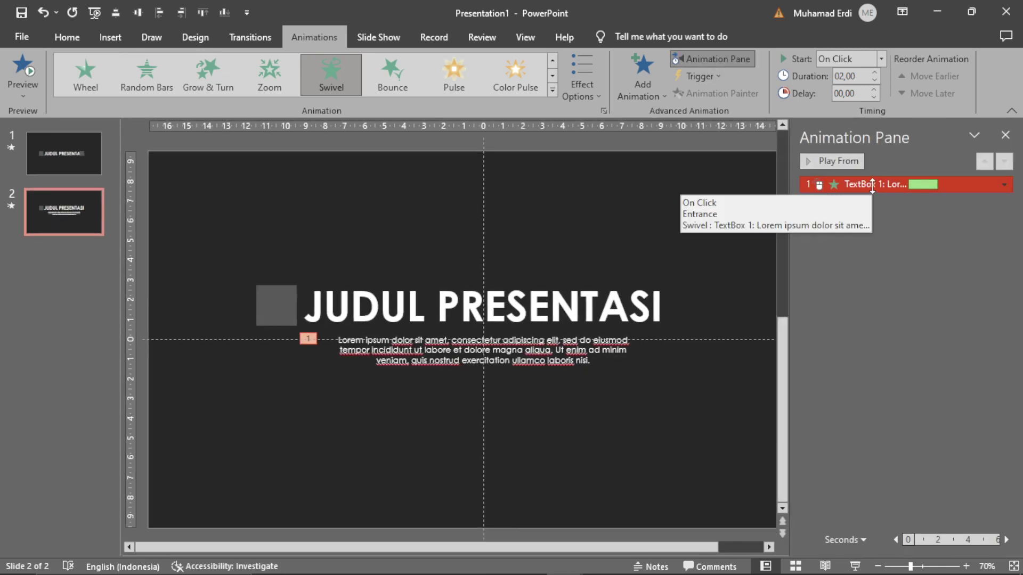
click(1003, 184)
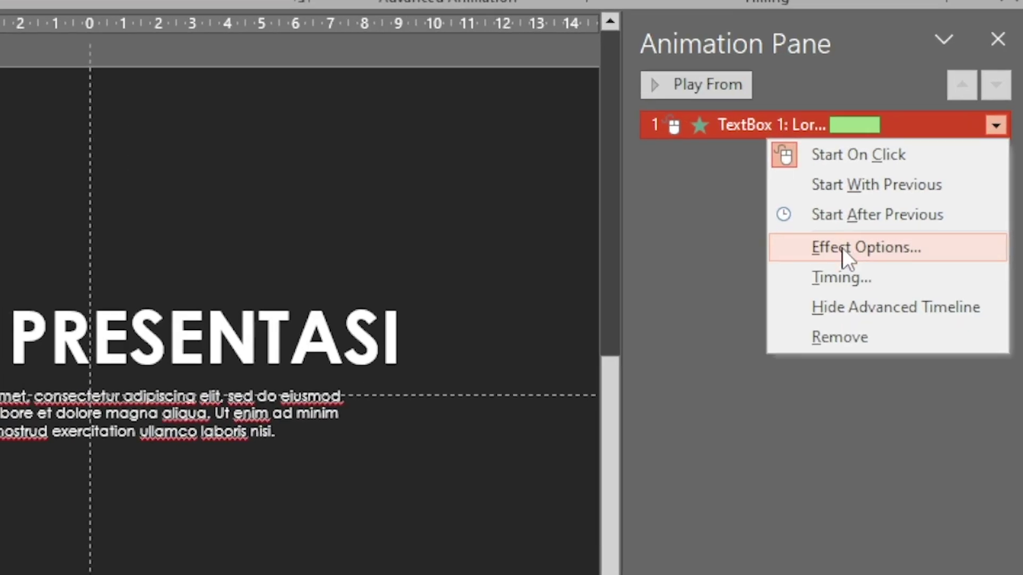
click(915, 254)
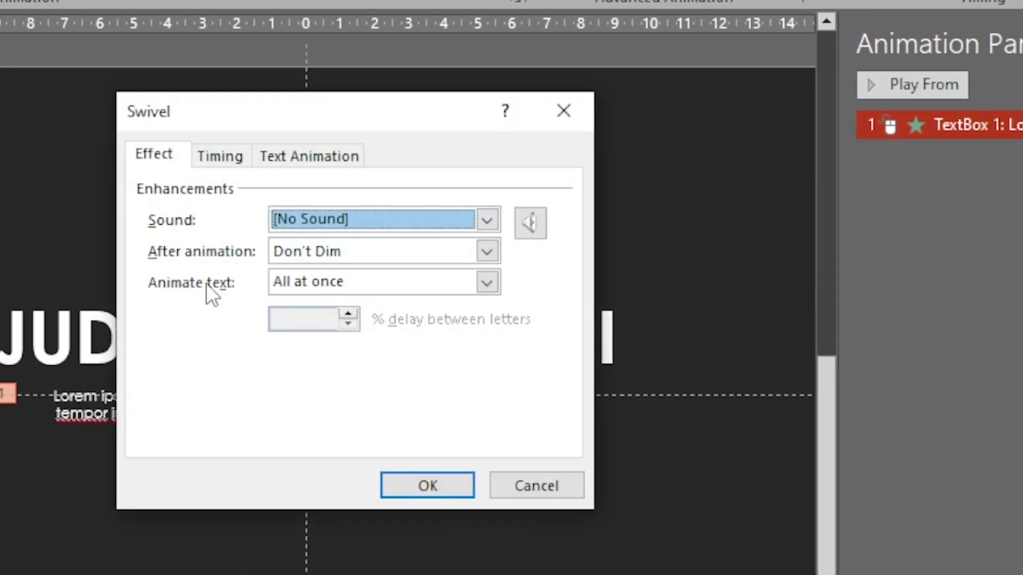
click(380, 281)
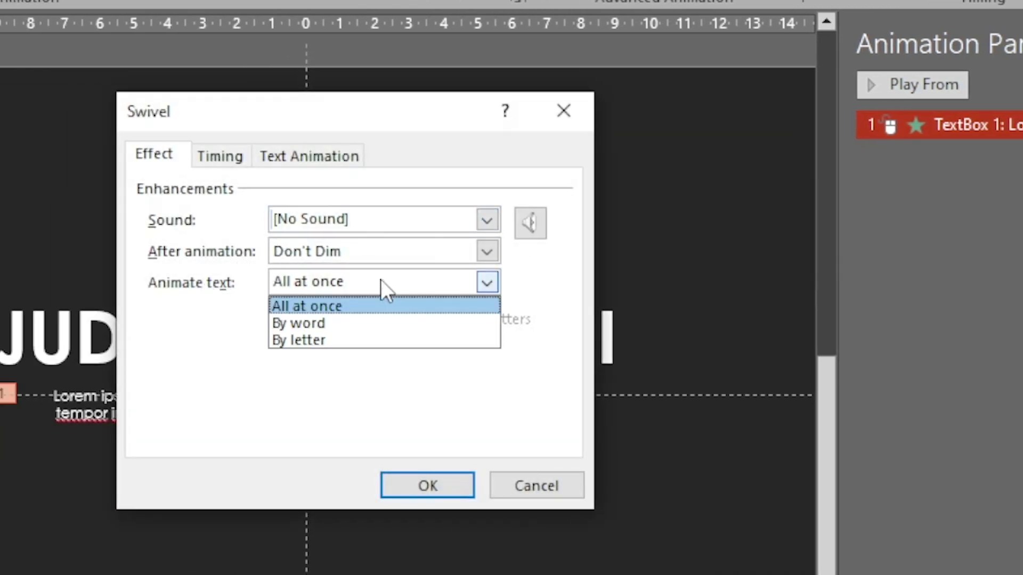
click(315, 326)
click(441, 484)
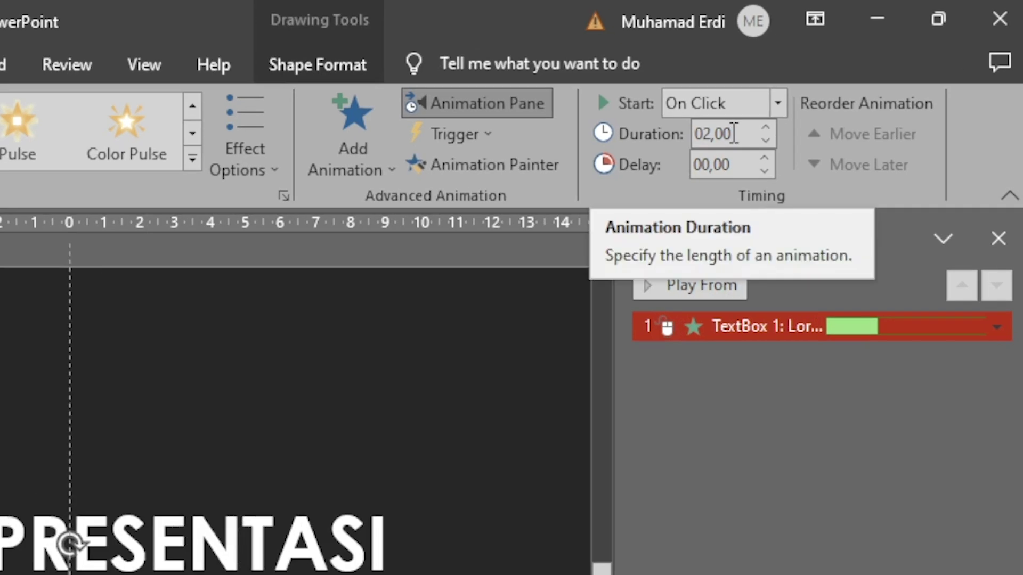
Set the swivel's duration to 00,10 and its start to With Previous.
click(734, 133)
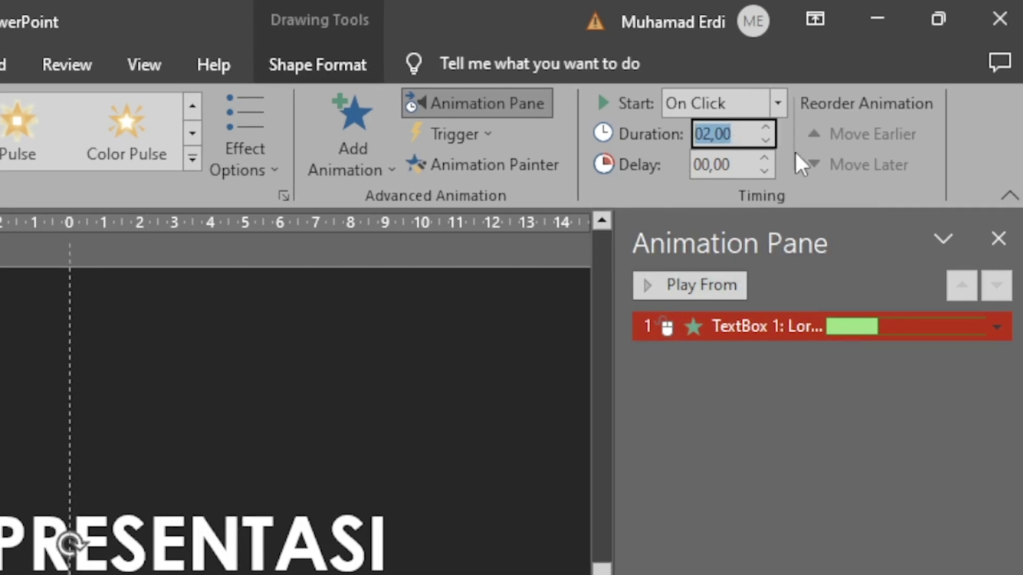
text(00,10)
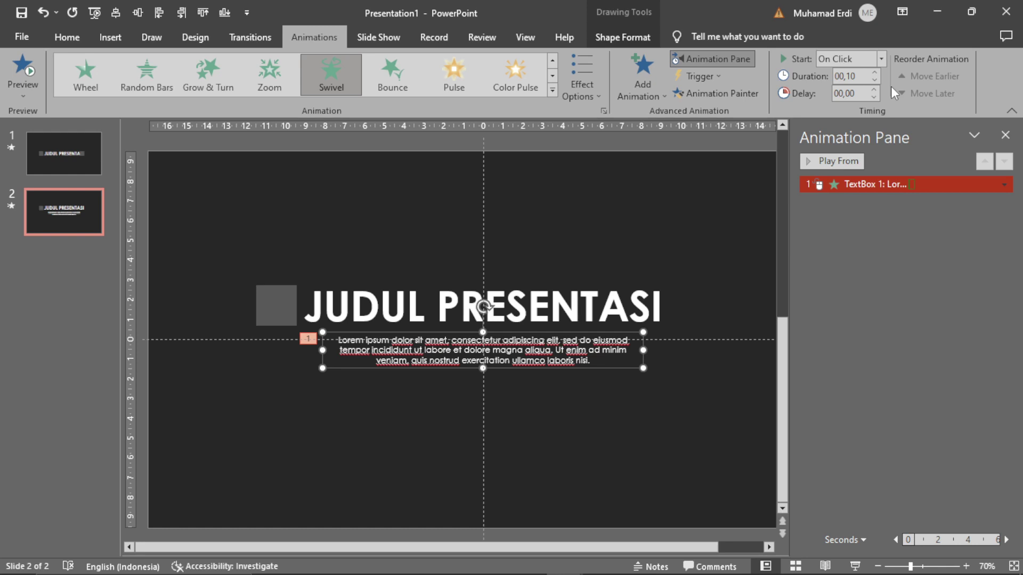
click(861, 184)
click(848, 284)
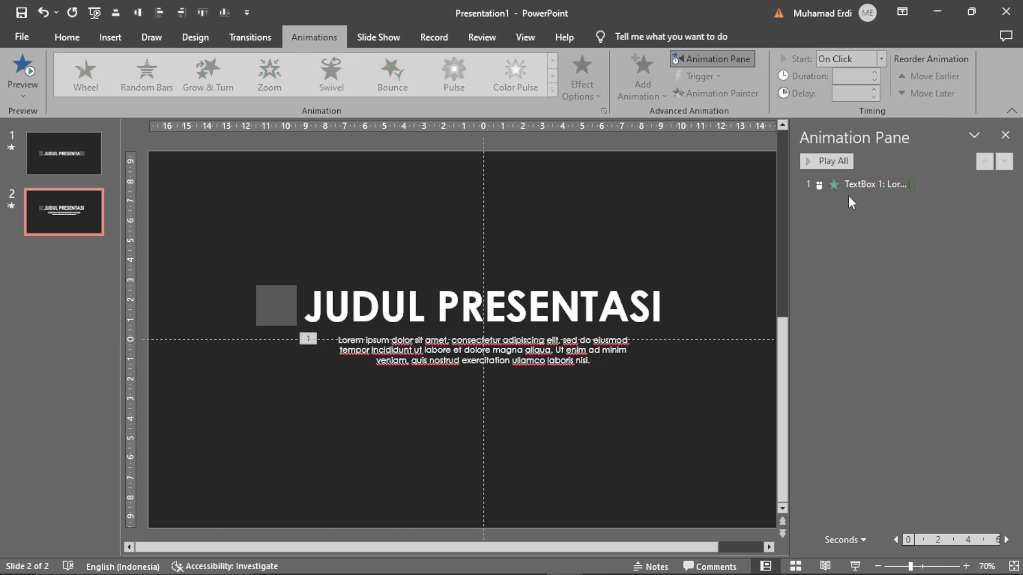
click(847, 185)
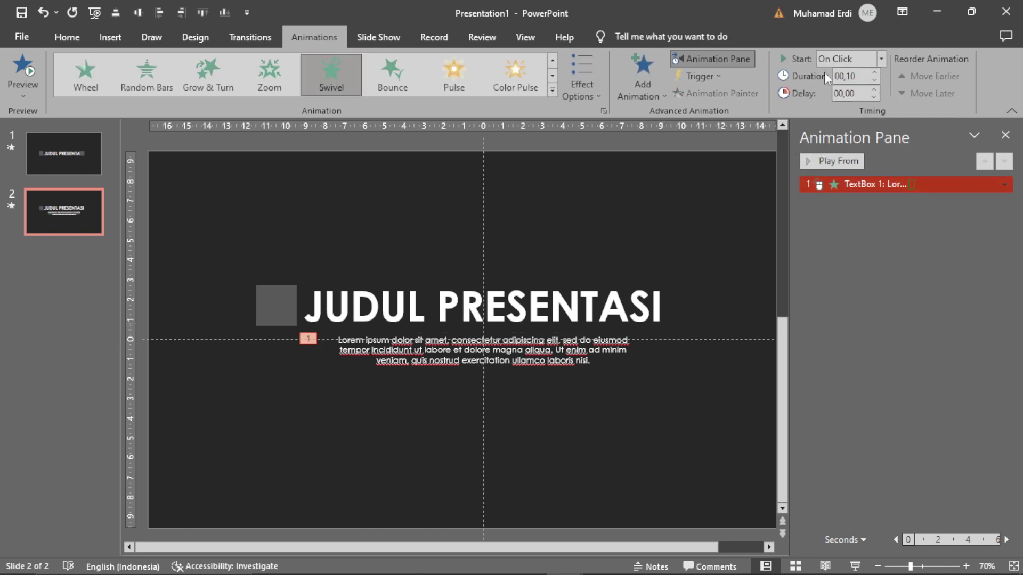
click(880, 58)
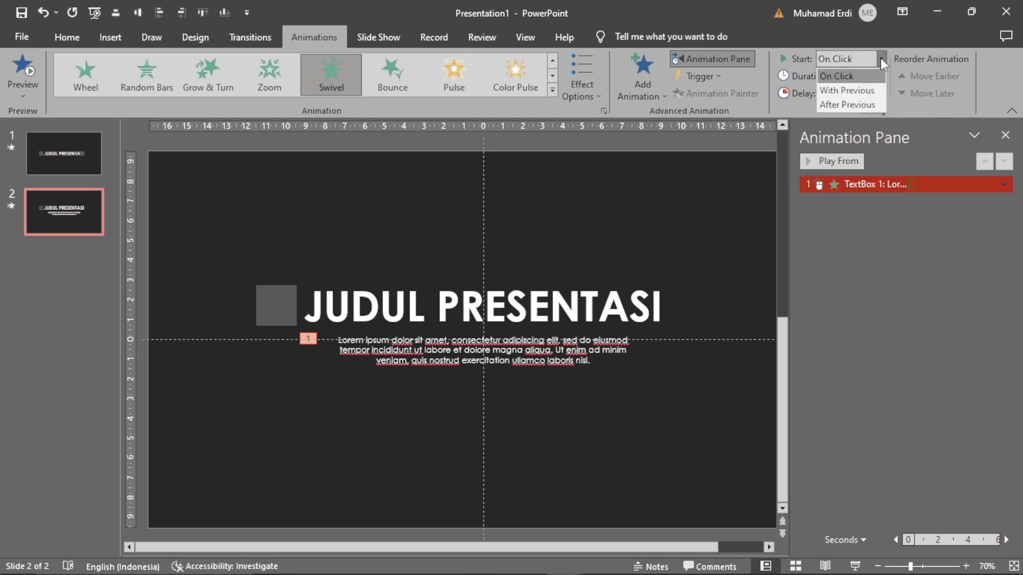
click(849, 92)
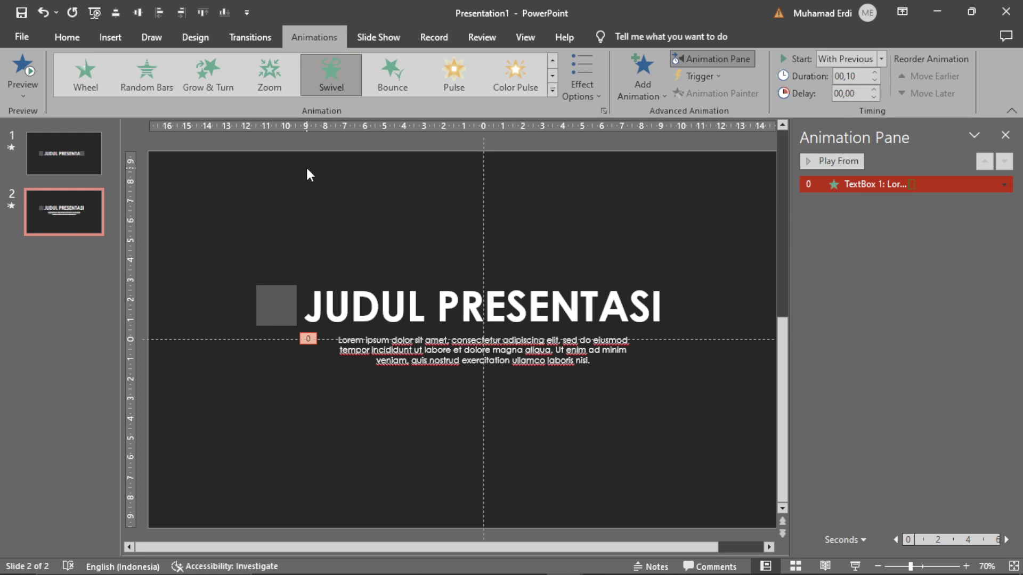
click(238, 39)
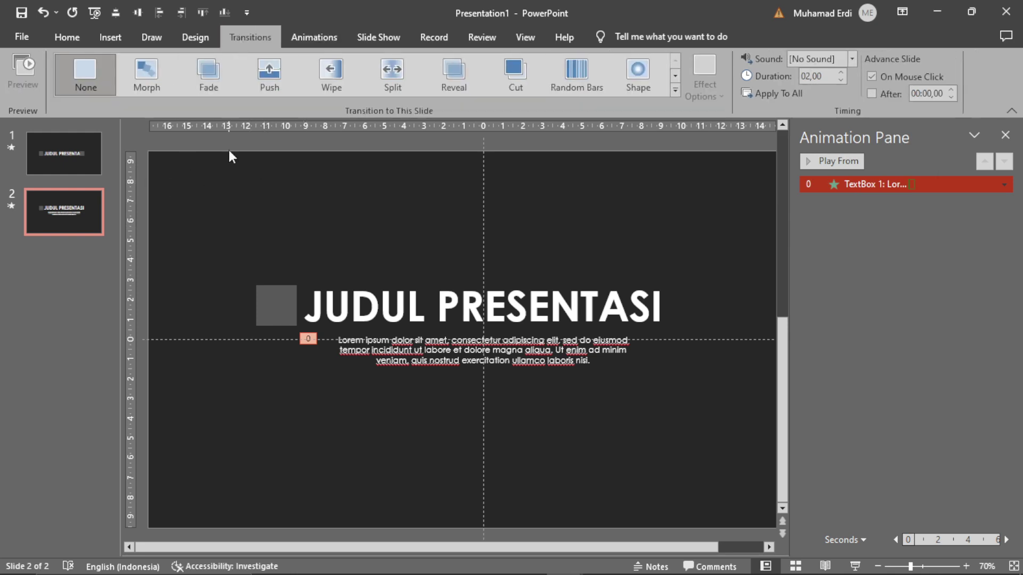
Apply a 01,25-second Morph transition to slide 2, then return to slide 1.
click(149, 72)
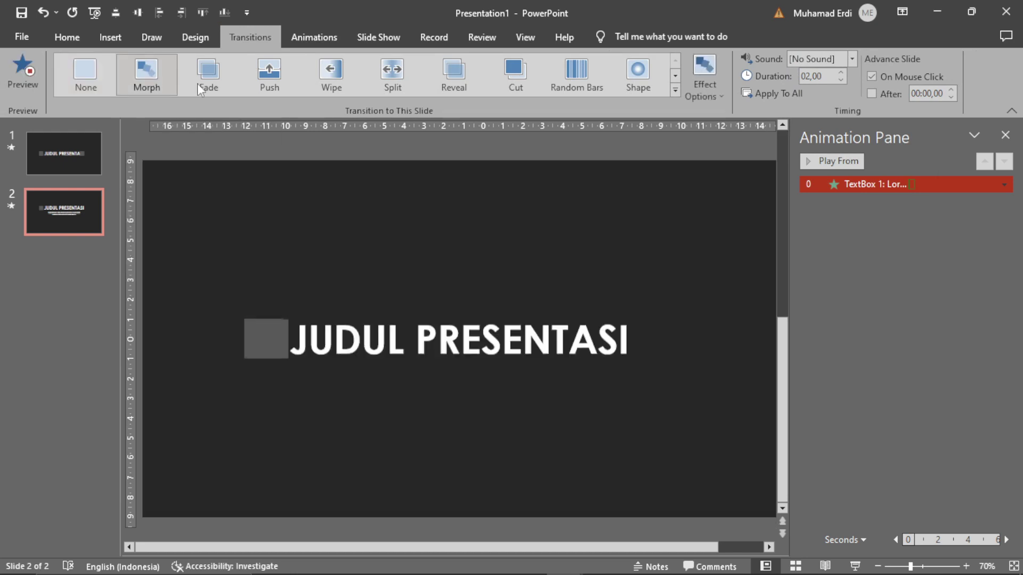
click(841, 81)
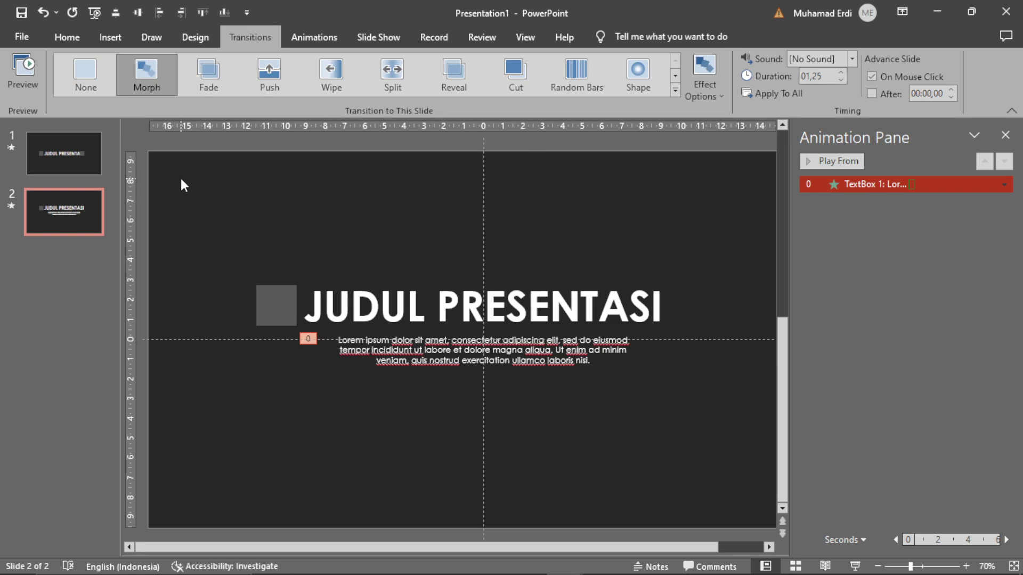
click(100, 155)
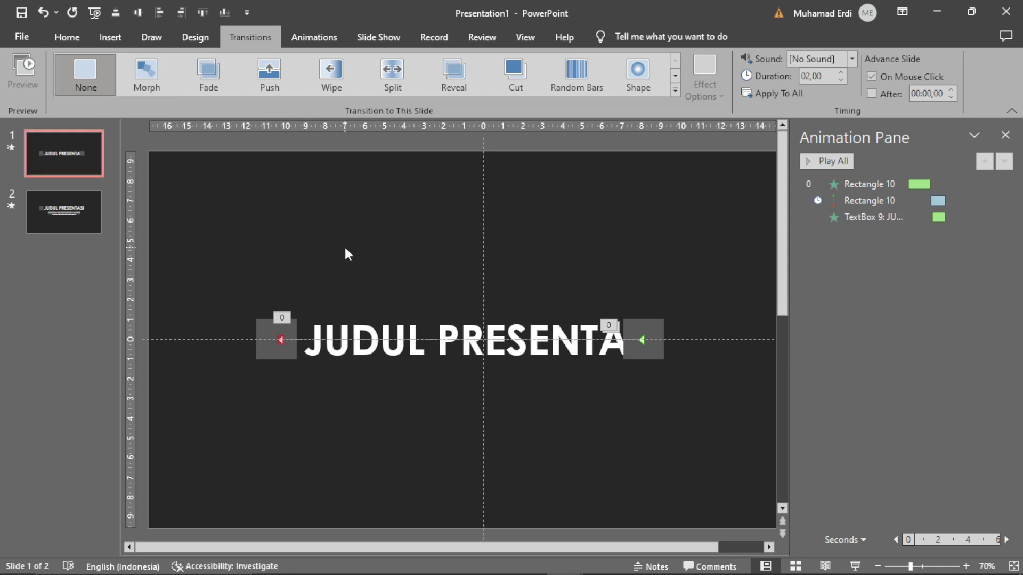
Close the Animation Pane, preview the title sequence as a slide show, then exit with Esc.
drag(344, 247, 234, 389)
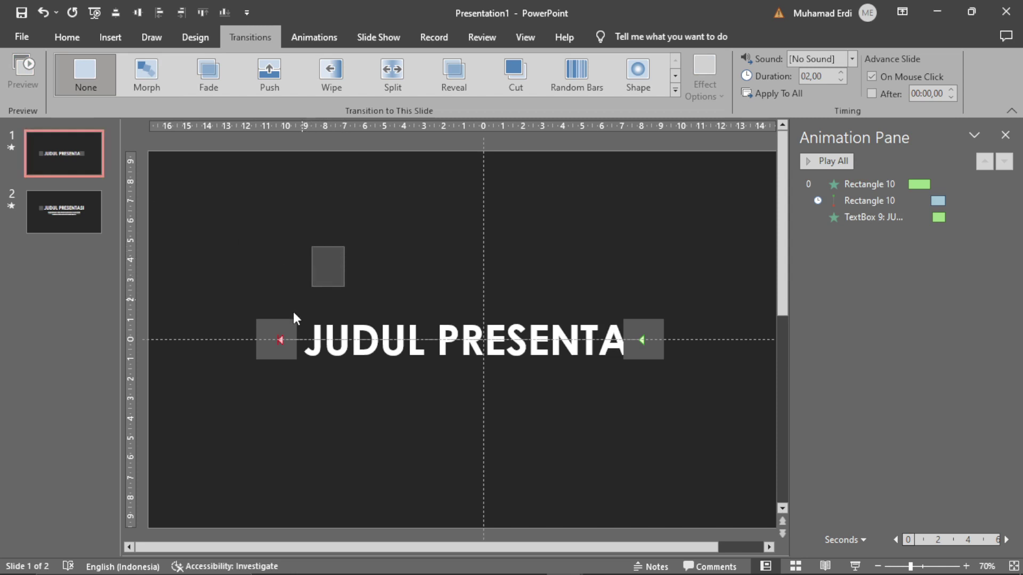
click(235, 391)
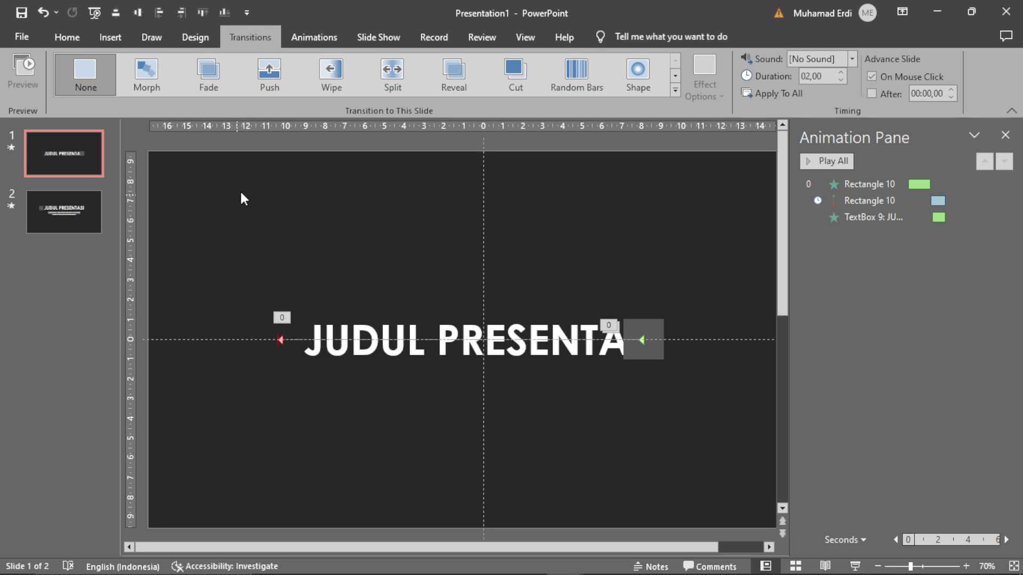
click(1005, 135)
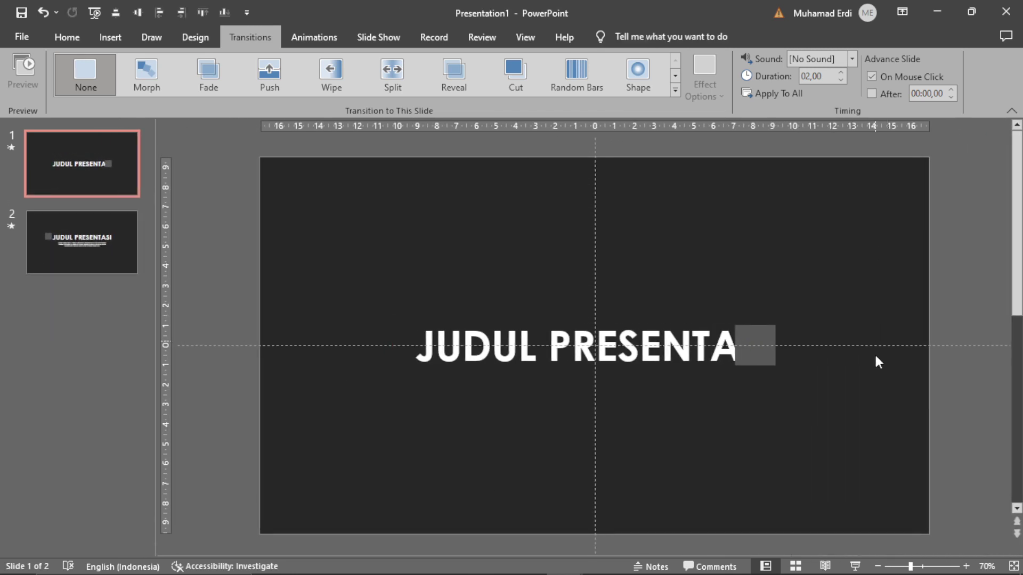
click(855, 566)
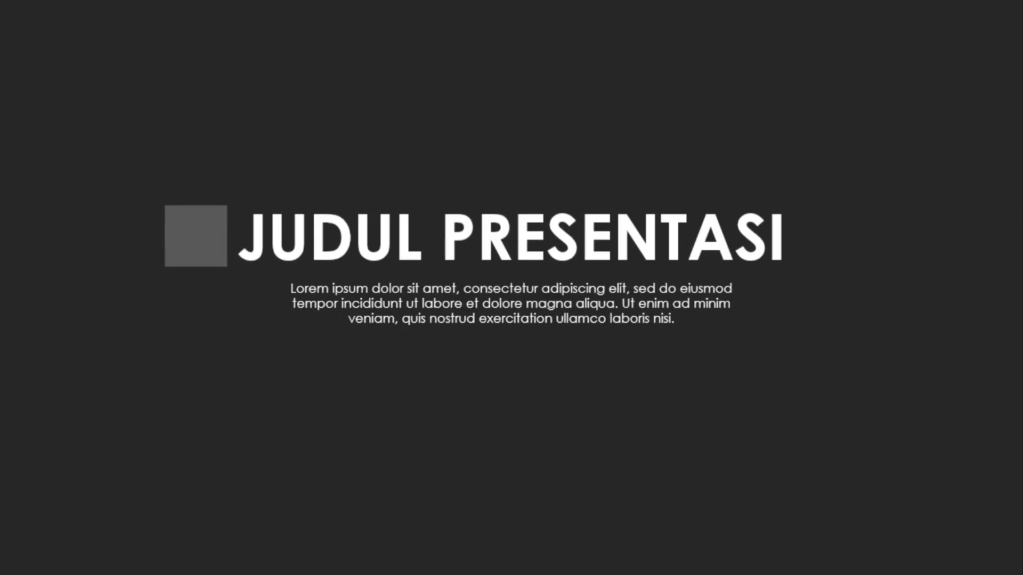
key(Escape)
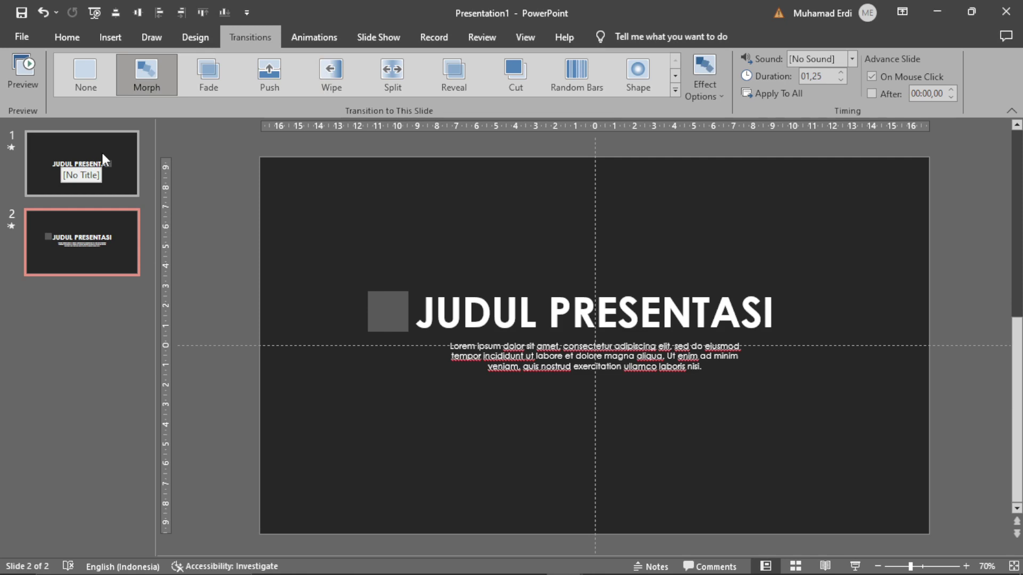
Switch slide 1 from On Mouse Click to advancing After 00:01,00.
click(102, 154)
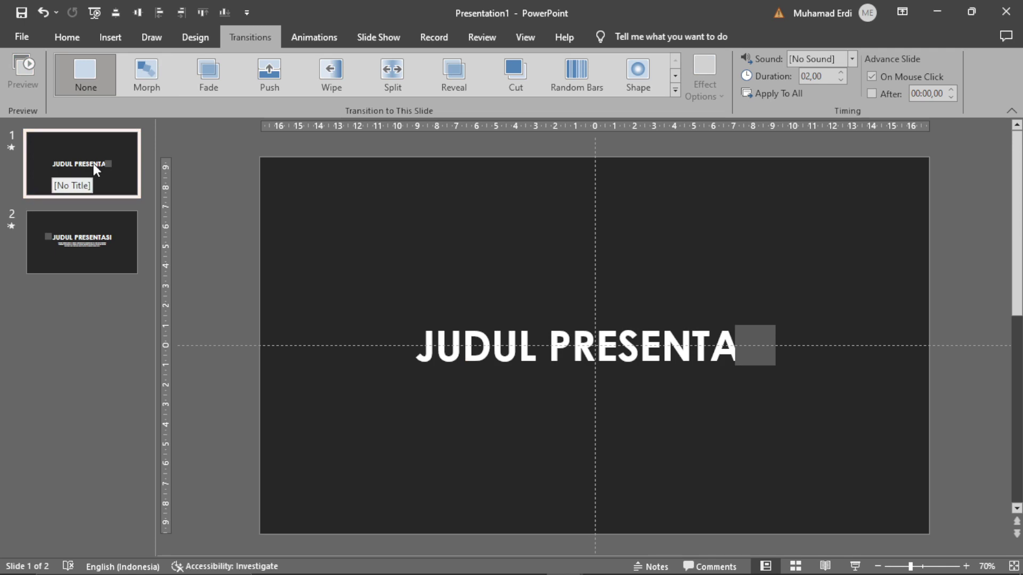
click(872, 77)
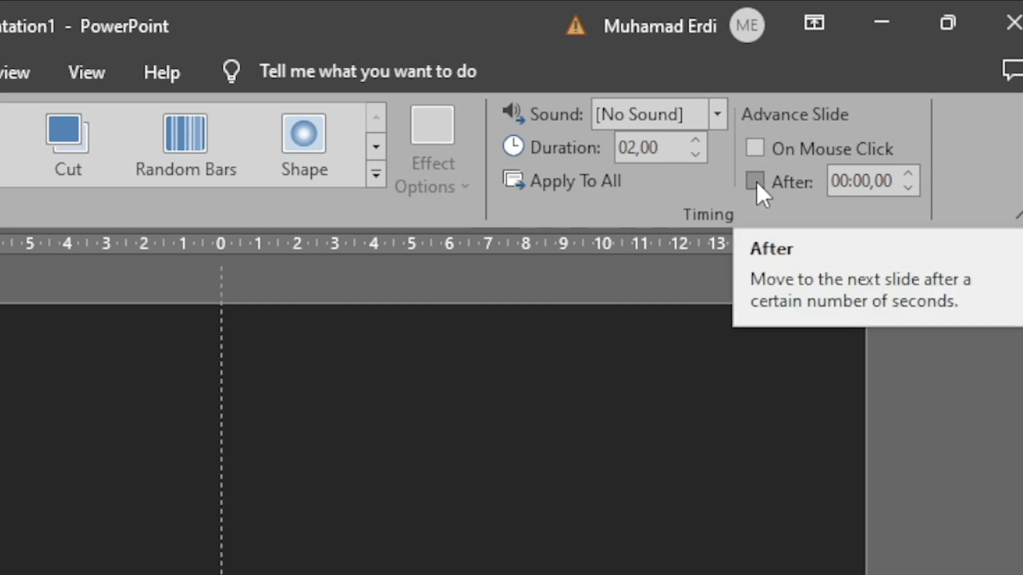
click(755, 181)
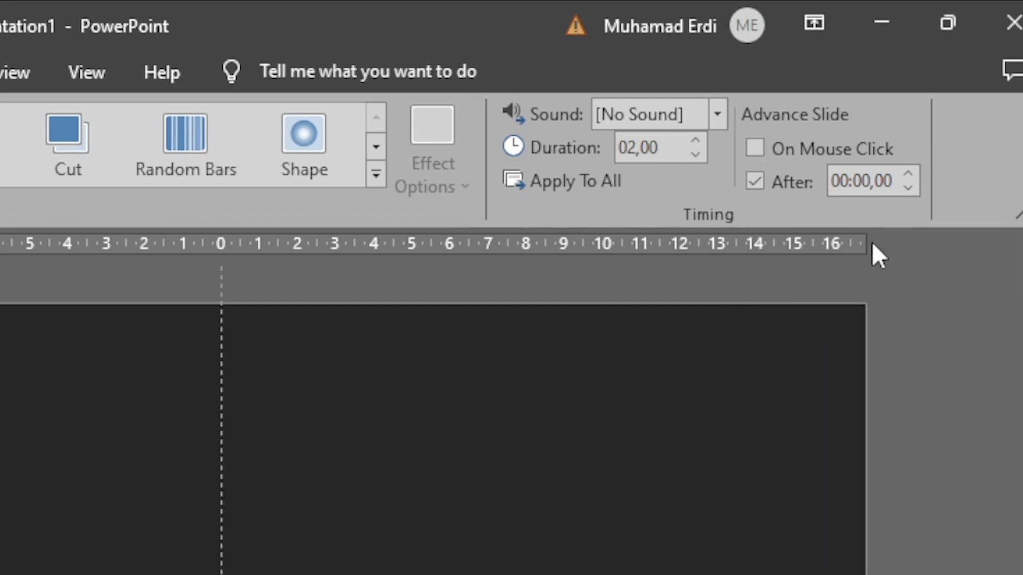
click(914, 174)
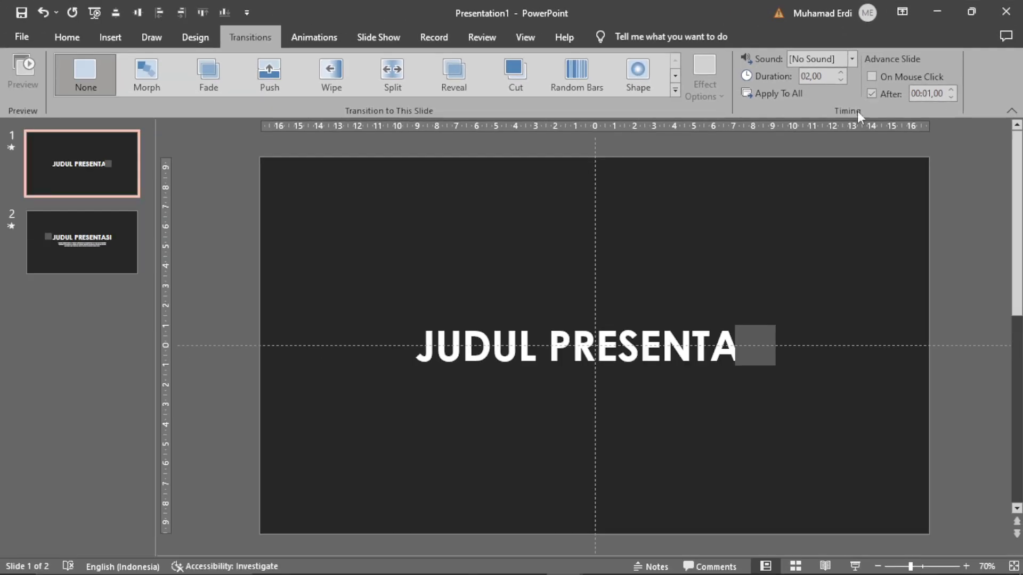
Start the full-screen slide show from slide 1 to watch the timed title sequence.
click(855, 567)
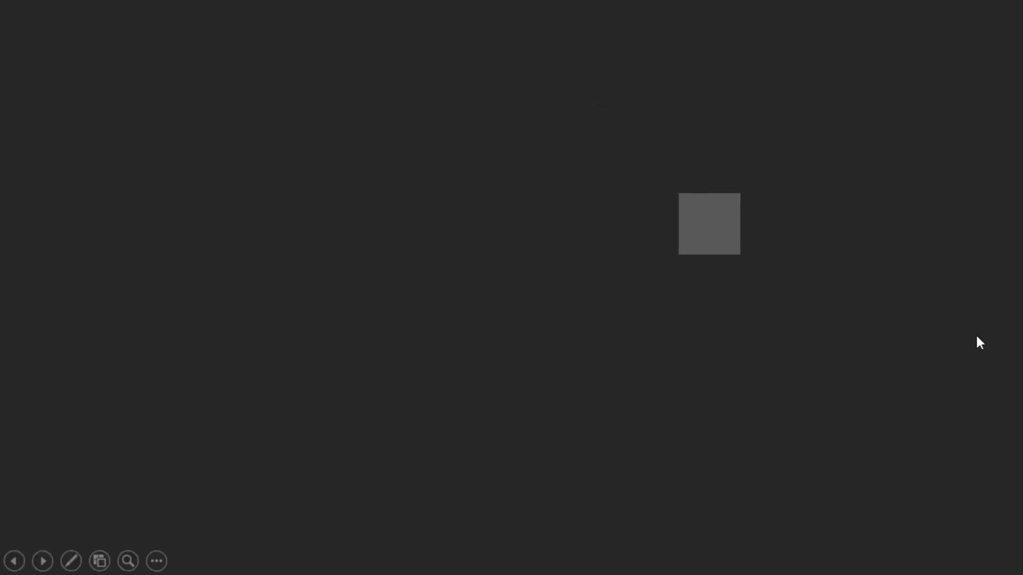